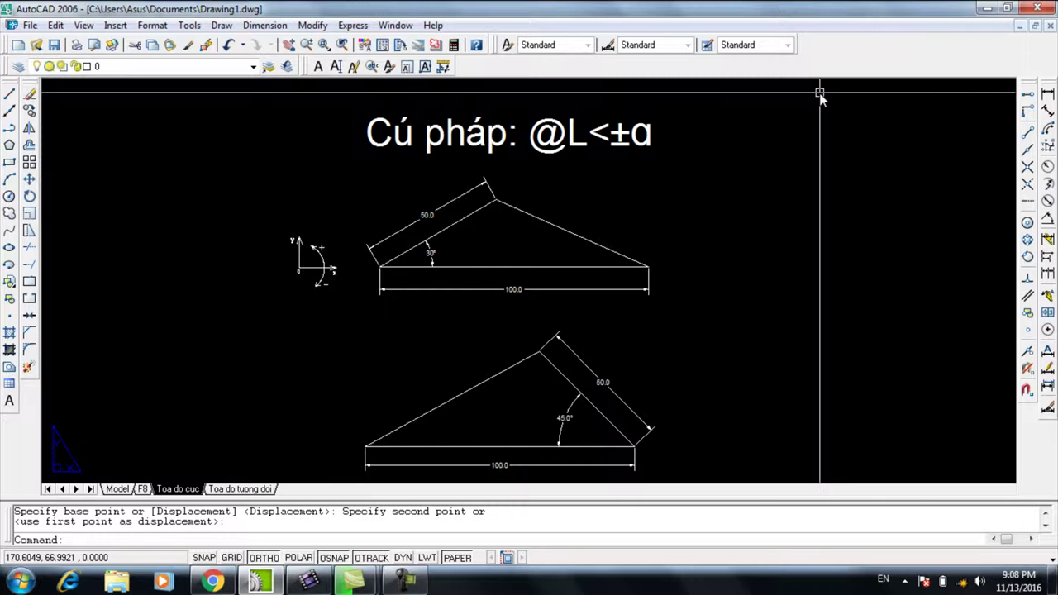
Window-select the @L<±α syntax note, then pan the drawing left to make room.
{"action": "left_click", "coordinate": [523, 100]}
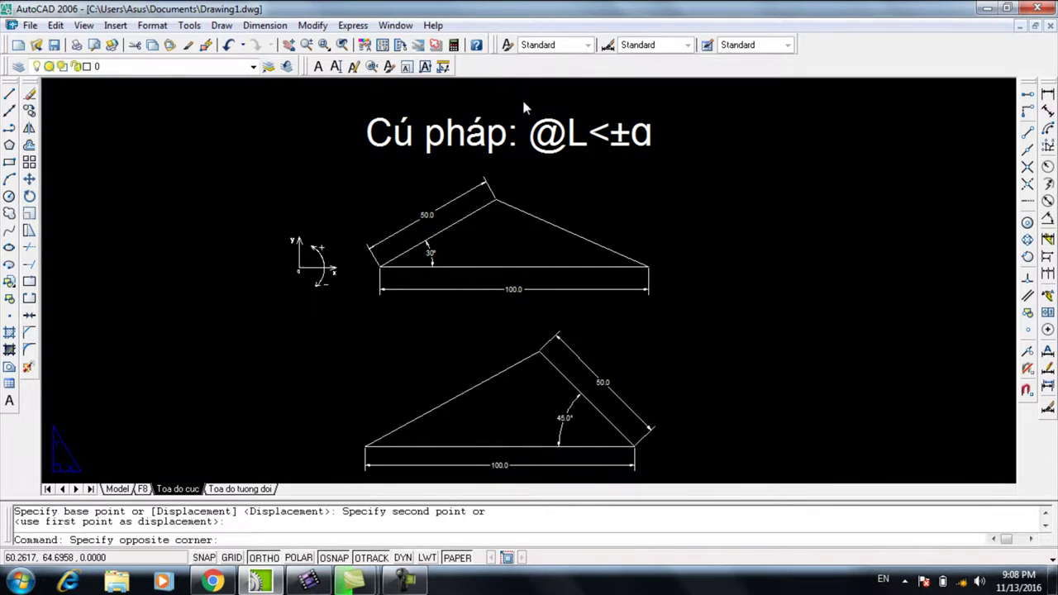
{"action": "left_click", "coordinate": [674, 170]}
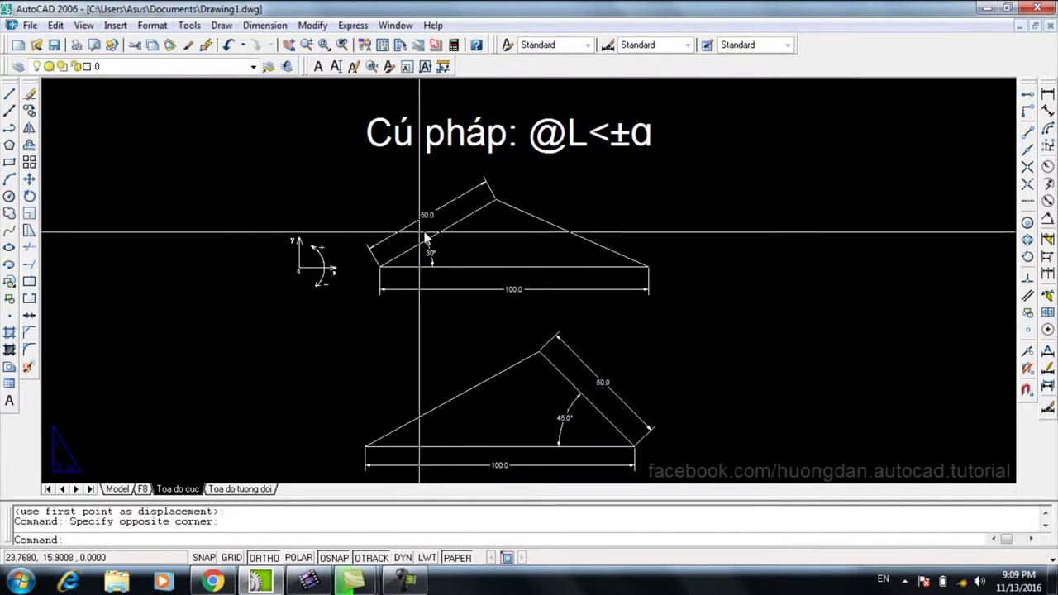
{"action": "middle_click_drag", "start_coordinate": [864, 279], "coordinate": [826, 275]}
{"action": "type", "text": "l"}
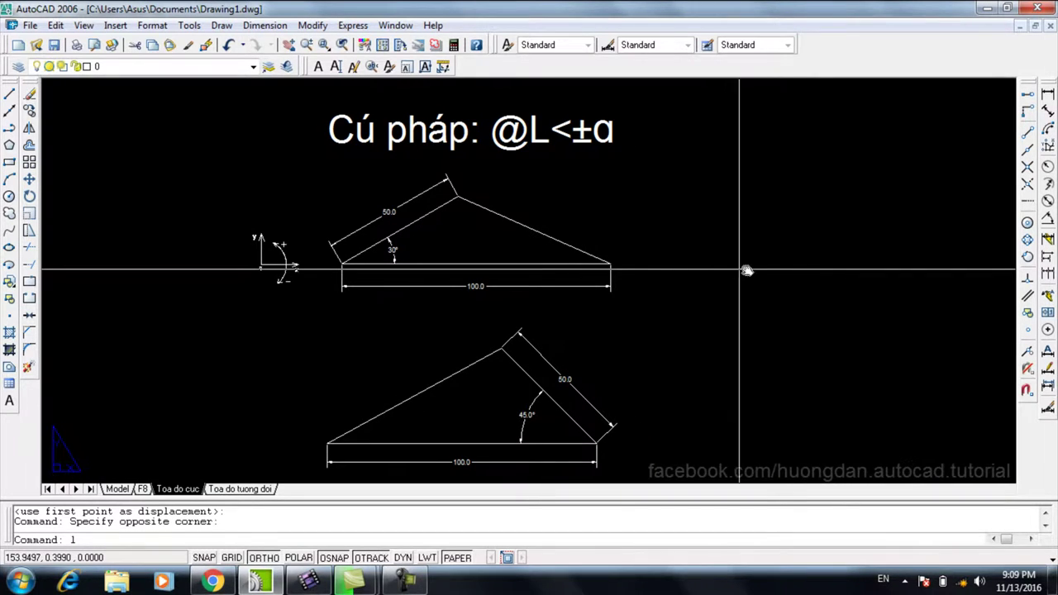
Draw a 100-unit horizontal line to the right of the upper 30° triangle.
{"action": "key", "text": "Return"}
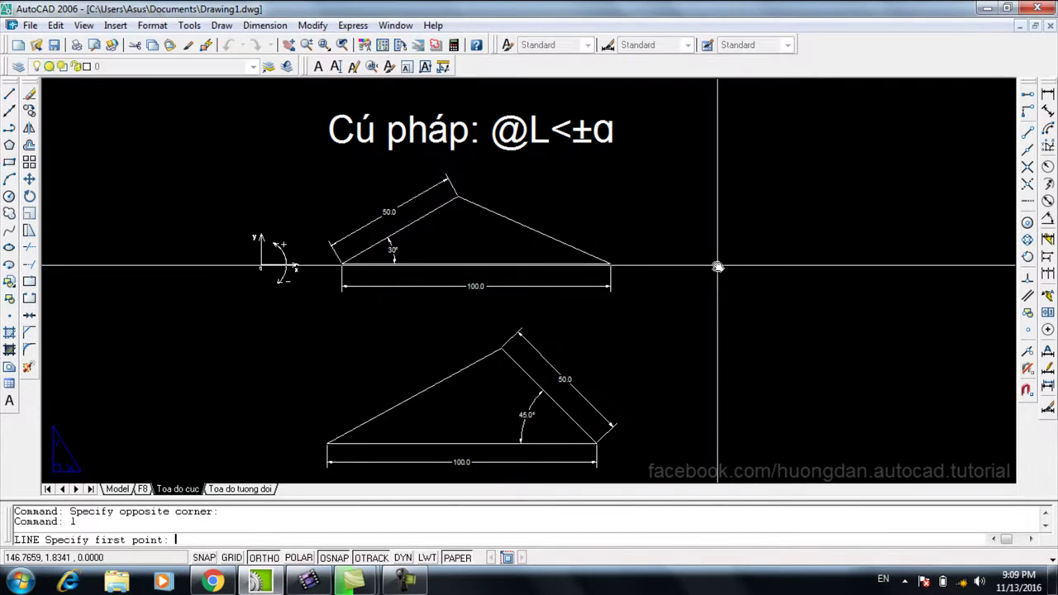
{"action": "left_click", "coordinate": [718, 266]}
{"action": "type", "text": "1"}
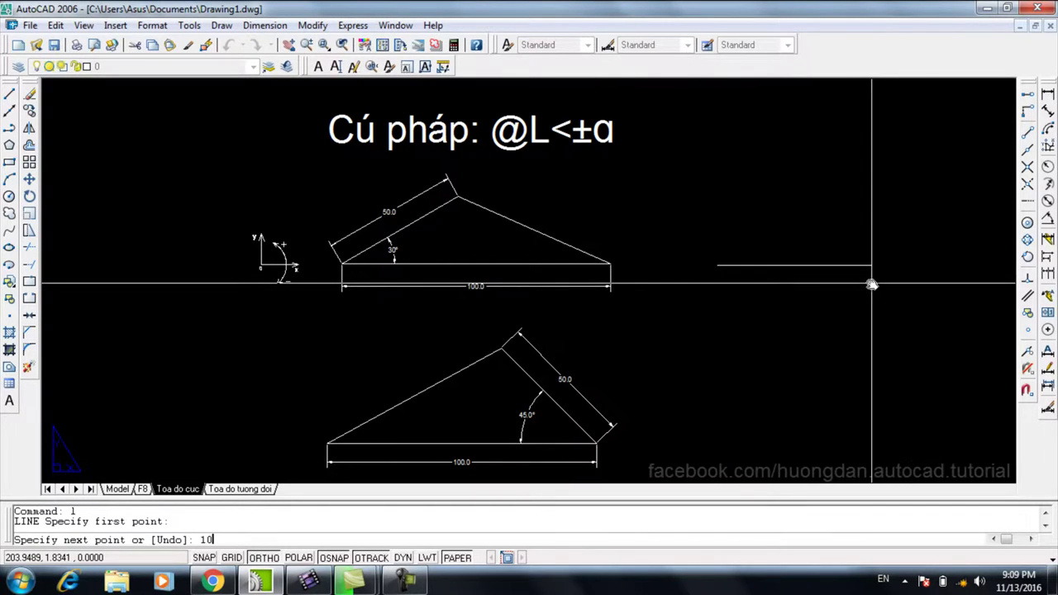
{"action": "type", "text": "0"}
{"action": "key", "text": "Return"}
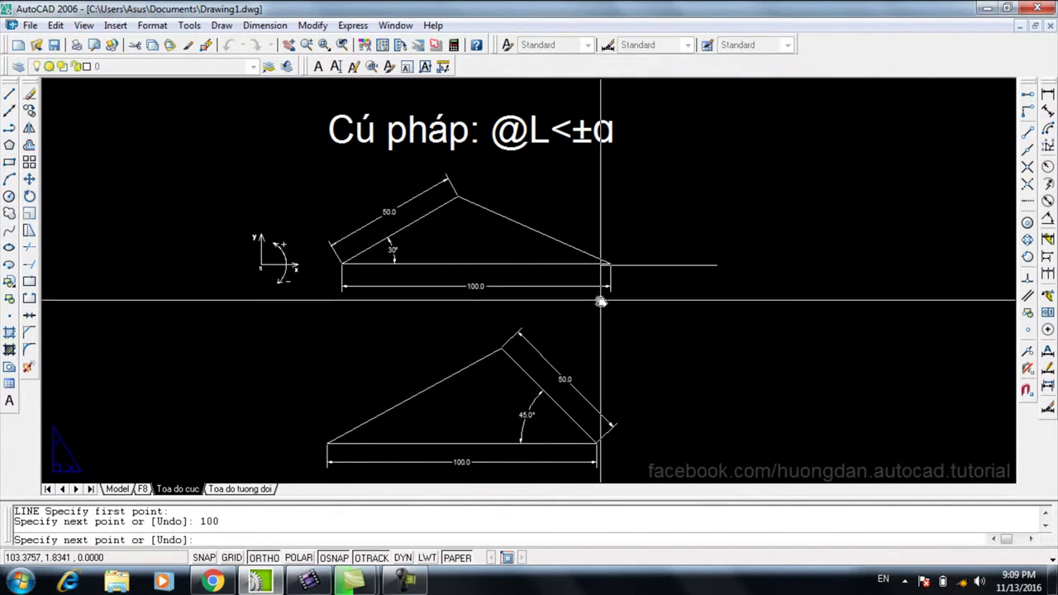
{"action": "scroll", "coordinate": [824, 307], "scroll_direction": "down", "scroll_amount": 3}
{"action": "scroll", "coordinate": [751, 252], "scroll_direction": "up", "scroll_amount": 5}
{"action": "scroll", "coordinate": [747, 267], "scroll_direction": "up", "scroll_amount": 1}
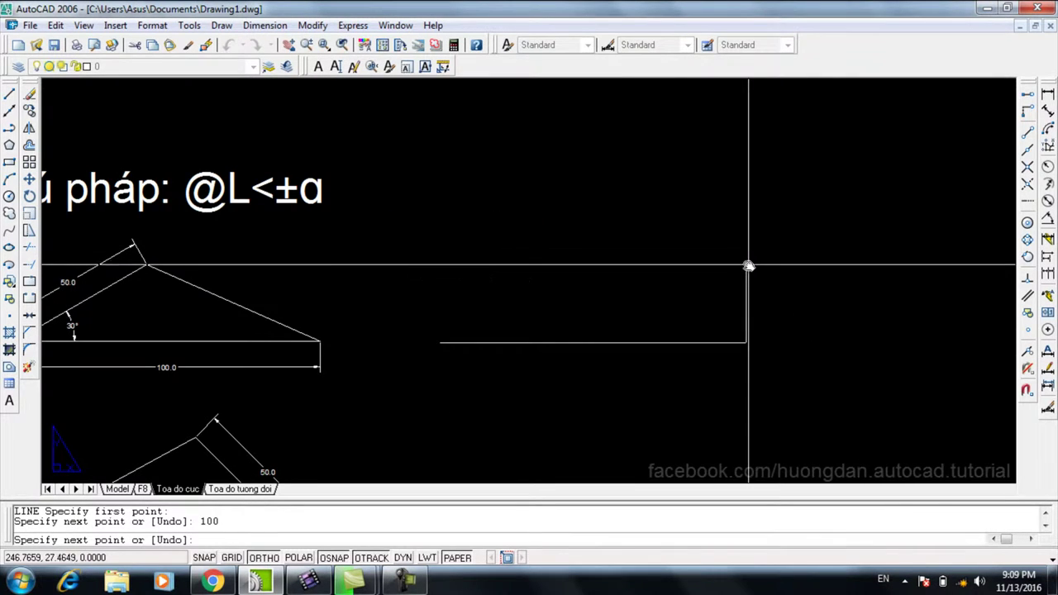
{"action": "scroll", "coordinate": [713, 261], "scroll_direction": "down", "scroll_amount": 3}
{"action": "scroll", "coordinate": [713, 261], "scroll_direction": "up", "scroll_amount": 1}
{"action": "scroll", "coordinate": [714, 262], "scroll_direction": "up", "scroll_amount": 1}
{"action": "key", "text": "Return"}
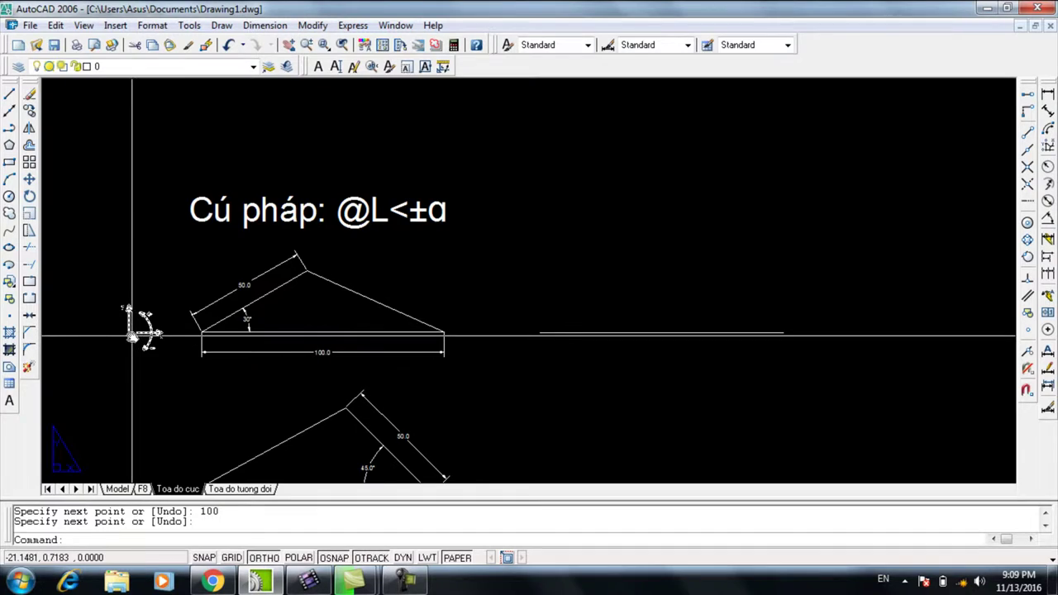
{"action": "scroll", "coordinate": [136, 335], "scroll_direction": "up", "scroll_amount": 2}
Move the x–y axis sketch with its ± angle arrow onto the upper triangle's left corner.
{"action": "type", "text": "m"}
{"action": "key", "text": "Return"}
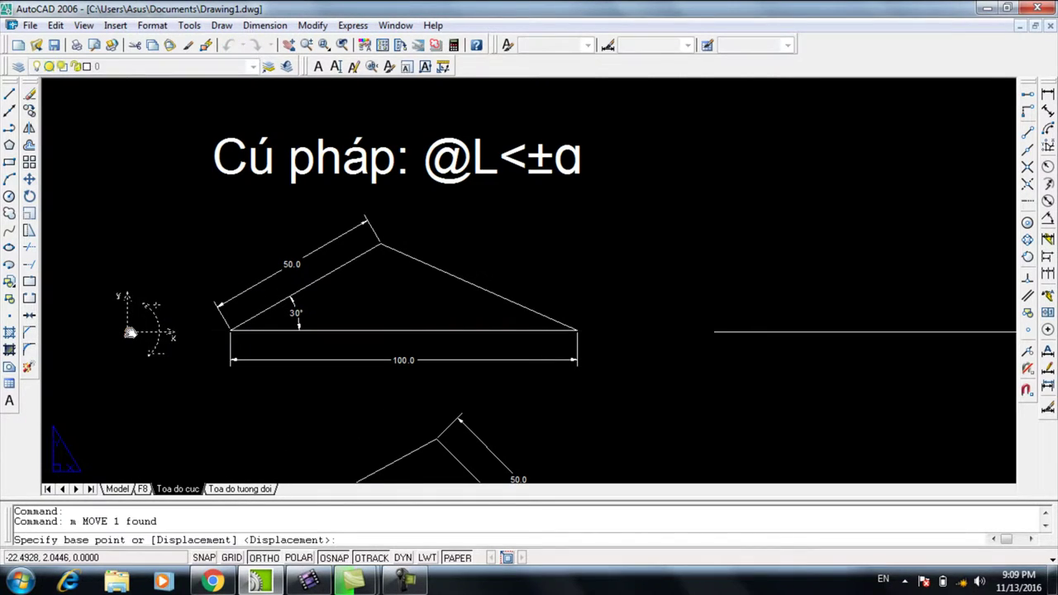
{"action": "scroll", "coordinate": [132, 331], "scroll_direction": "up", "scroll_amount": 2}
{"action": "left_click", "coordinate": [145, 319]}
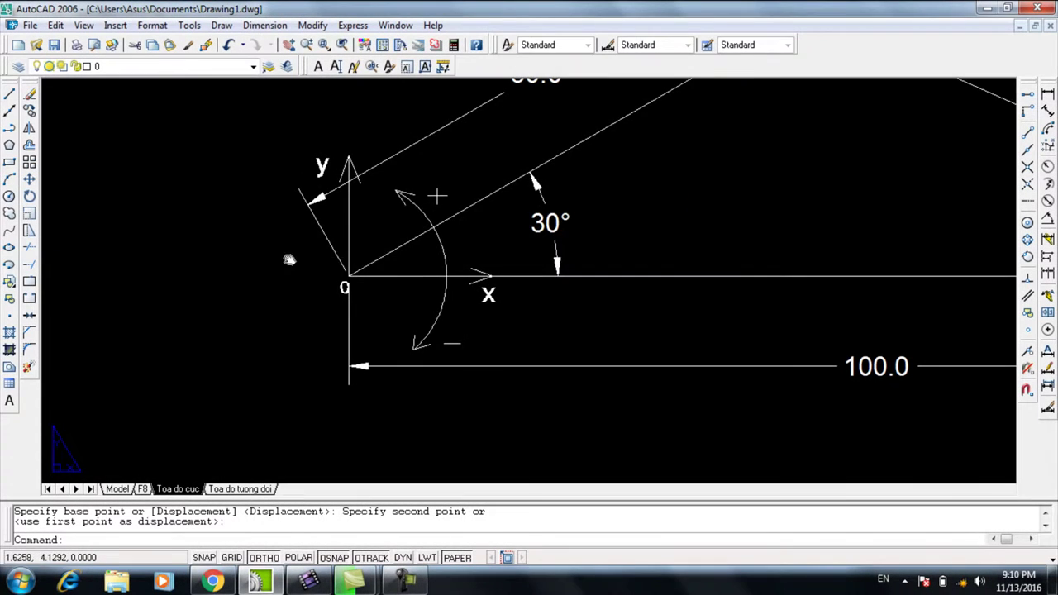
{"action": "scroll", "coordinate": [410, 236], "scroll_direction": "up", "scroll_amount": 2}
{"action": "middle_click_drag", "start_coordinate": [411, 237], "coordinate": [334, 280]}
{"action": "scroll", "coordinate": [335, 279], "scroll_direction": "down", "scroll_amount": 5}
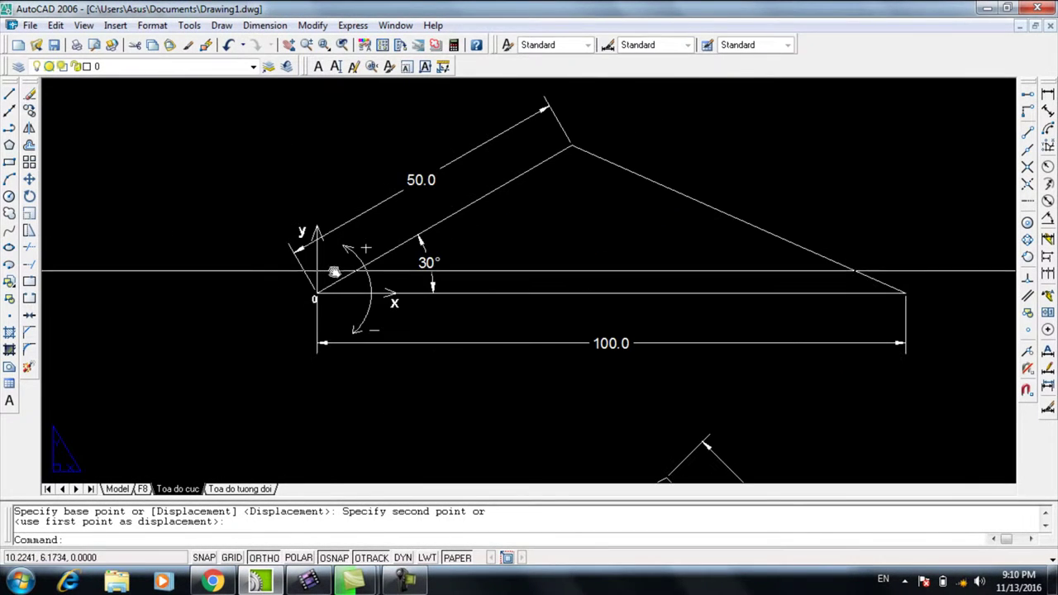
{"action": "scroll", "coordinate": [422, 295], "scroll_direction": "up", "scroll_amount": 4}
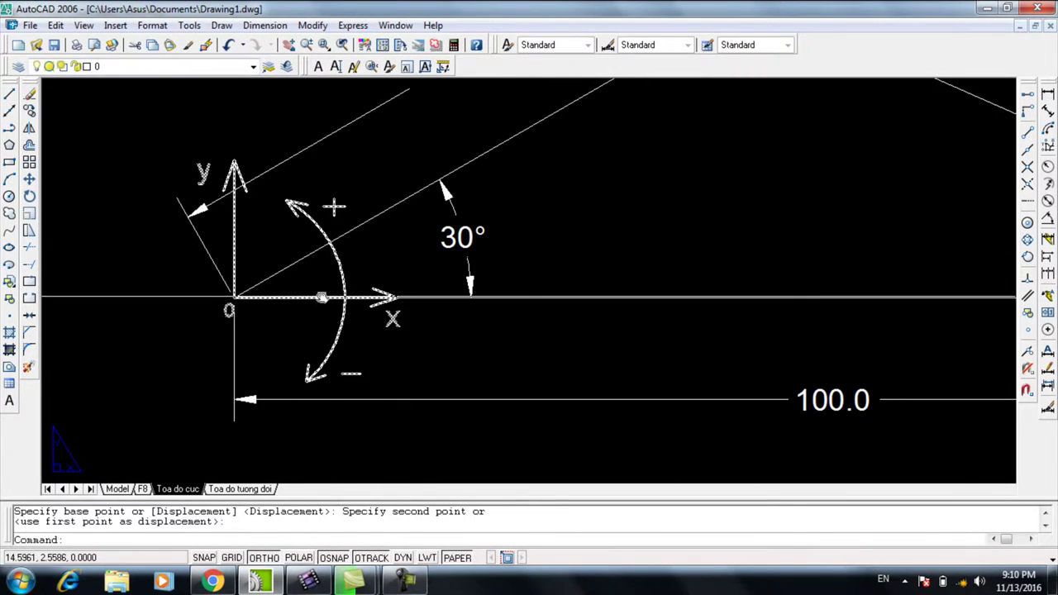
{"action": "scroll", "coordinate": [356, 310], "scroll_direction": "down", "scroll_amount": 2}
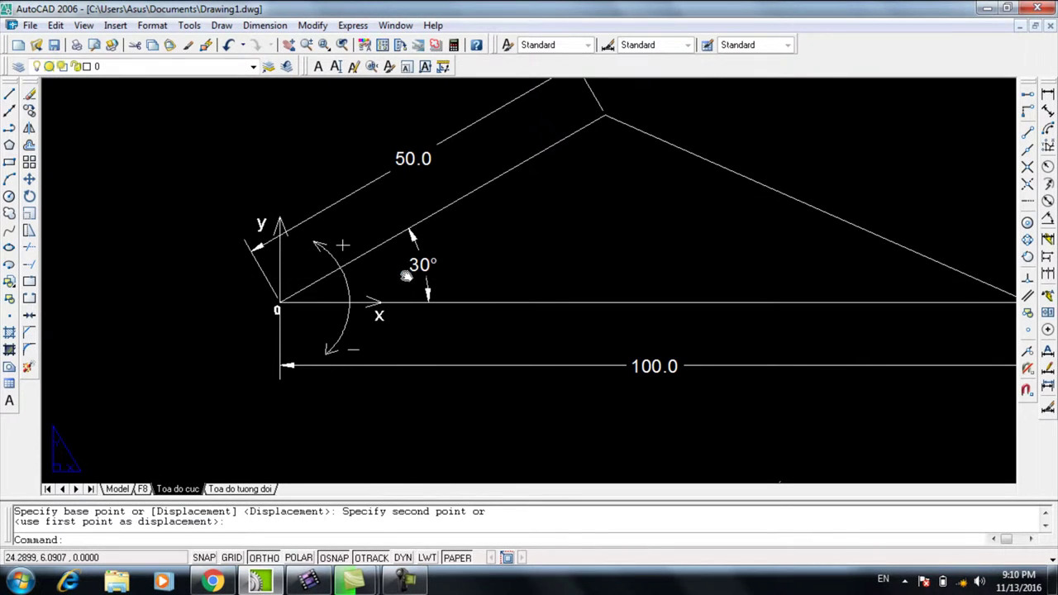
{"action": "scroll", "coordinate": [314, 295], "scroll_direction": "down", "scroll_amount": 4}
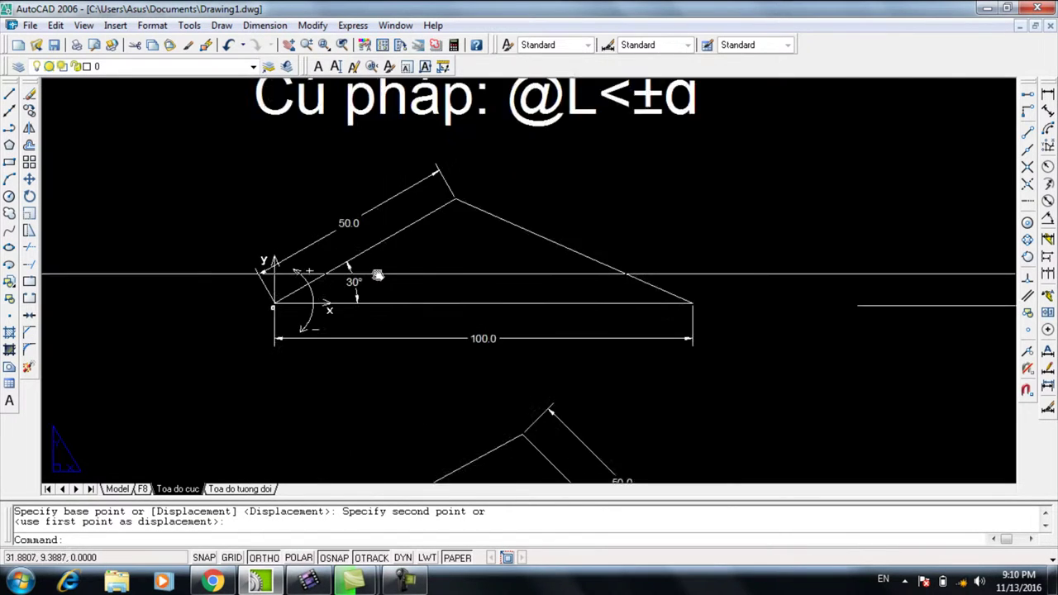
{"action": "scroll", "coordinate": [372, 284], "scroll_direction": "up", "scroll_amount": 2}
{"action": "scroll", "coordinate": [371, 283], "scroll_direction": "down", "scroll_amount": 1}
{"action": "scroll", "coordinate": [325, 296], "scroll_direction": "up", "scroll_amount": 1}
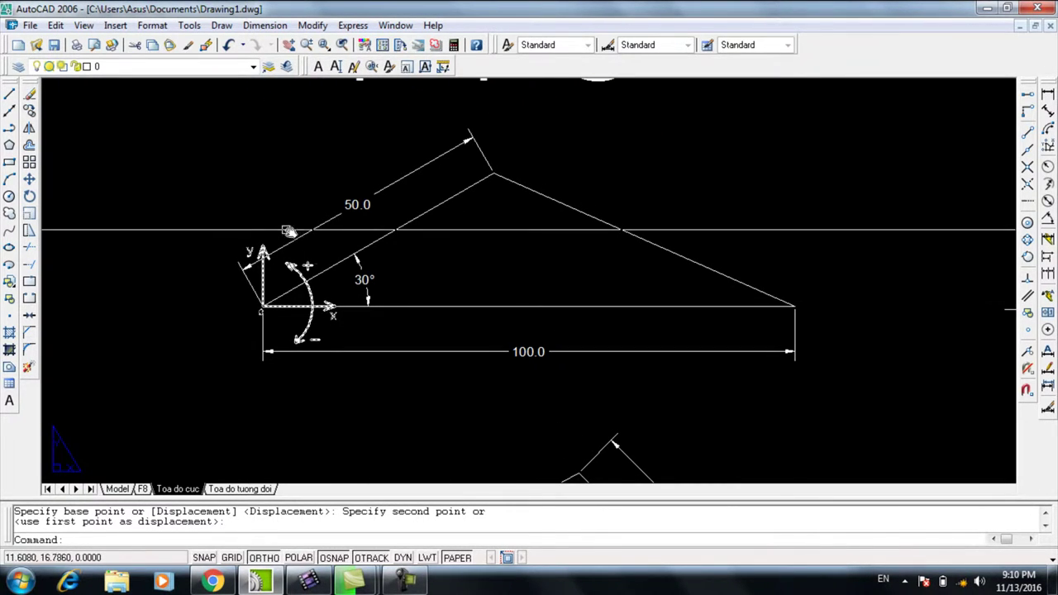
{"action": "scroll", "coordinate": [327, 315], "scroll_direction": "down", "scroll_amount": 2}
{"action": "type", "text": "l"}
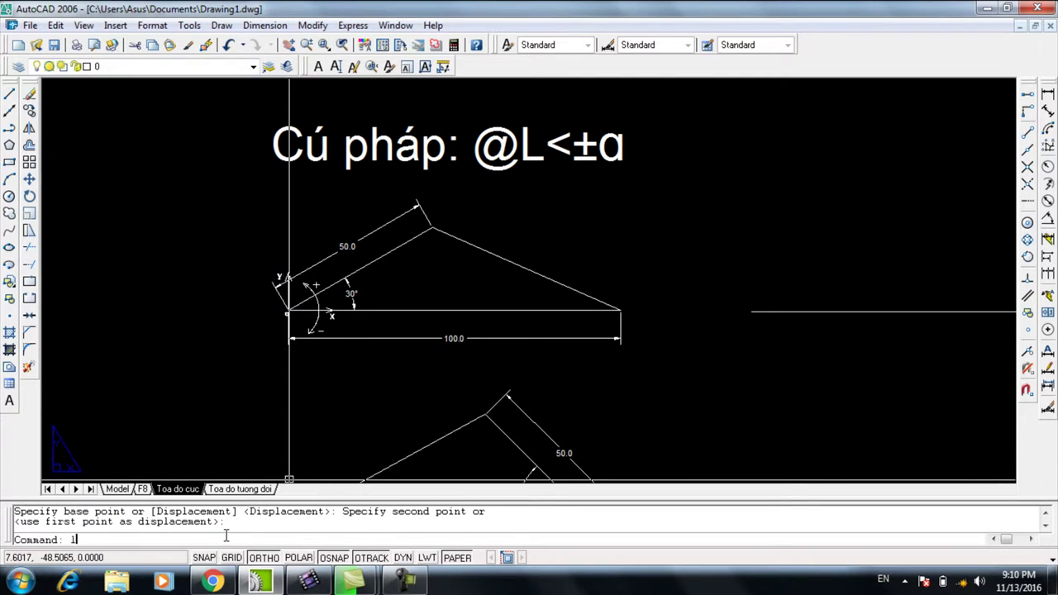
{"action": "key", "text": "Return"}
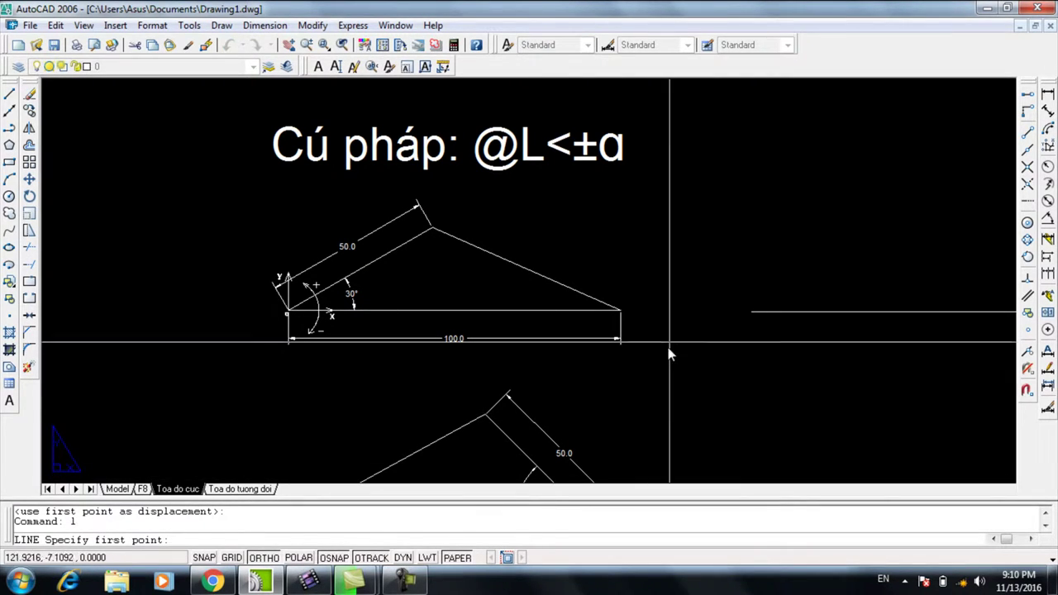
{"action": "left_click", "coordinate": [761, 318]}
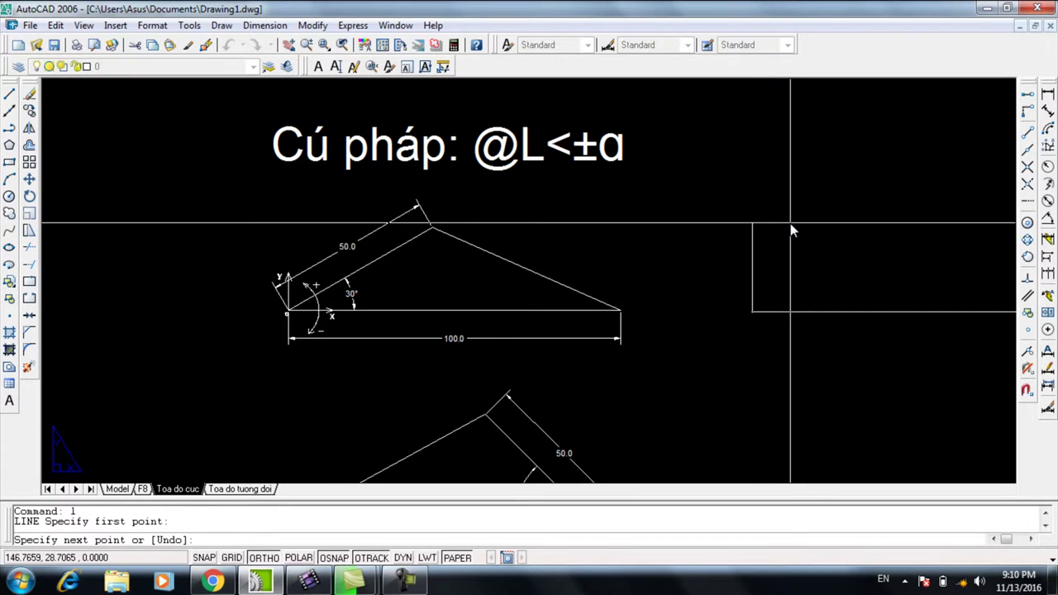
{"action": "type", "text": "@50<"}
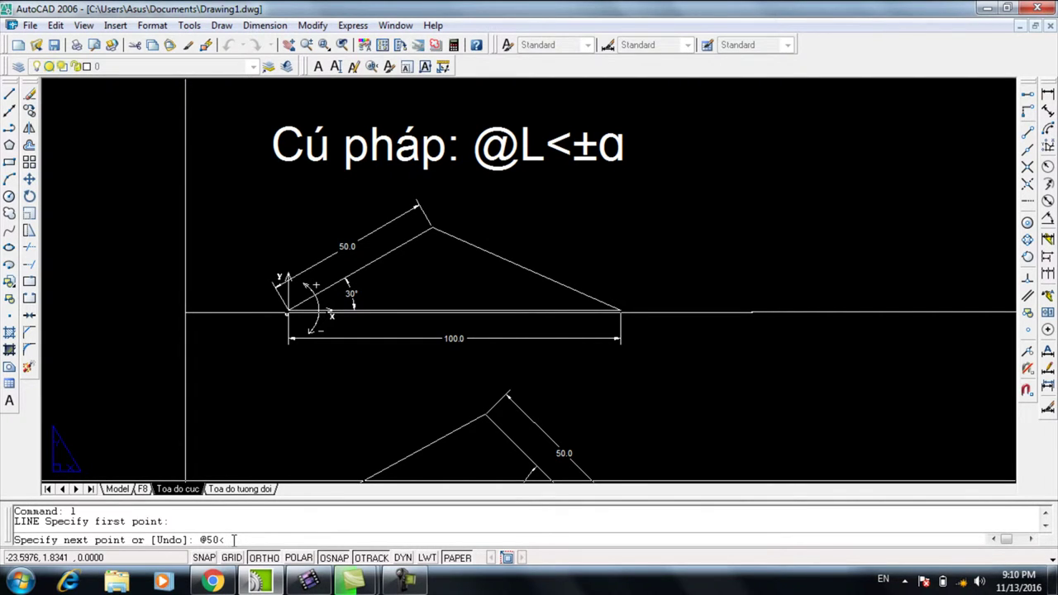
{"action": "type", "text": "+30"}
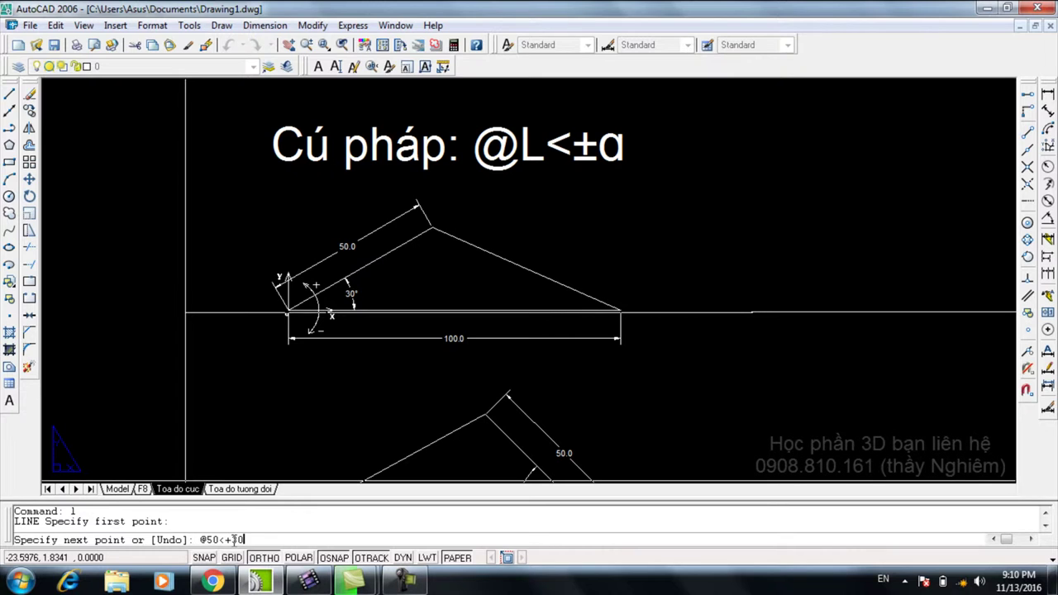
{"action": "key", "text": "Return"}
{"action": "key", "text": "Return"}
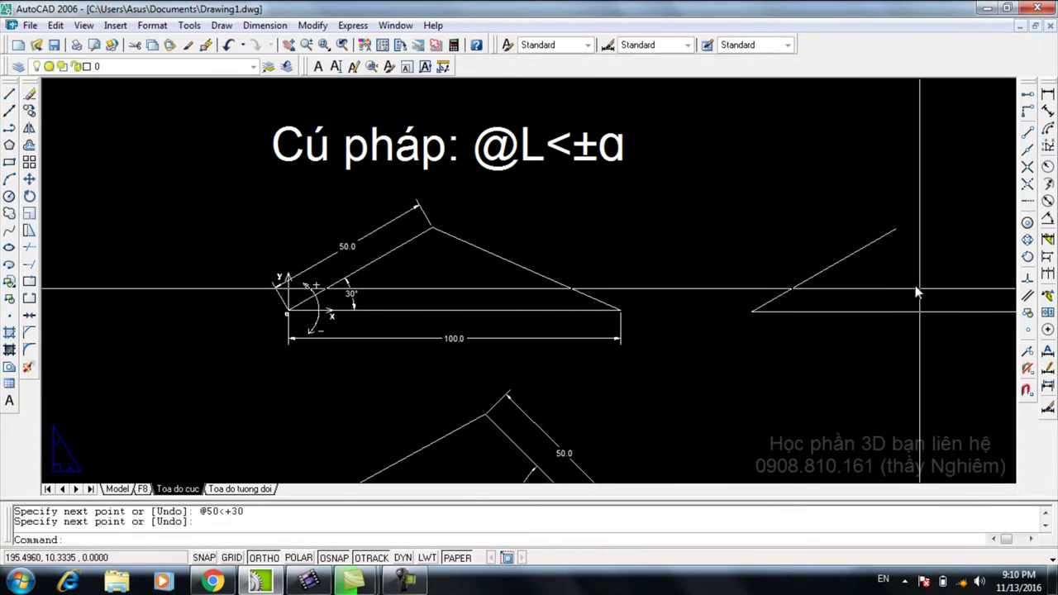
{"action": "type", "text": "dal"}
Add a 50.0 aligned dimension above the 30° line.
{"action": "key", "text": "Return"}
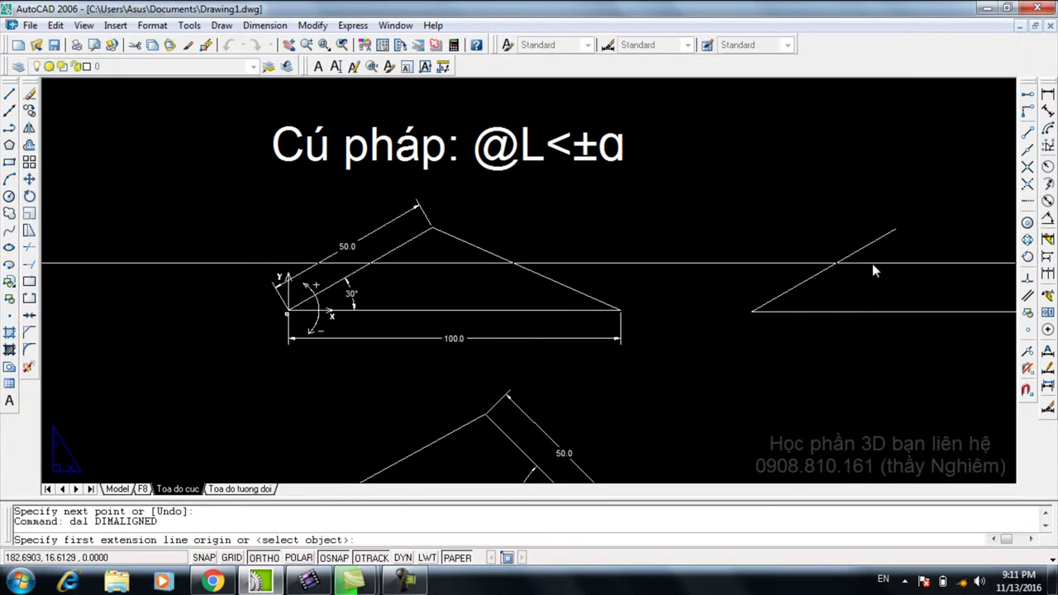
{"action": "key", "text": "Return"}
{"action": "left_click", "coordinate": [846, 261]}
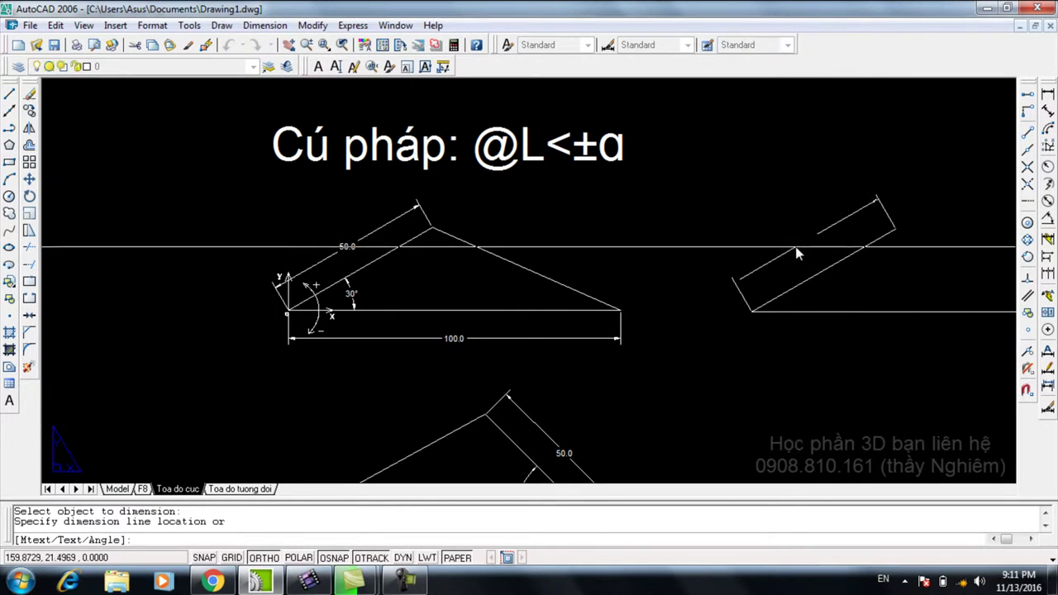
{"action": "left_click", "coordinate": [799, 280]}
{"action": "scroll", "coordinate": [800, 282], "scroll_direction": "up", "scroll_amount": 1}
{"action": "type", "text": "da"}
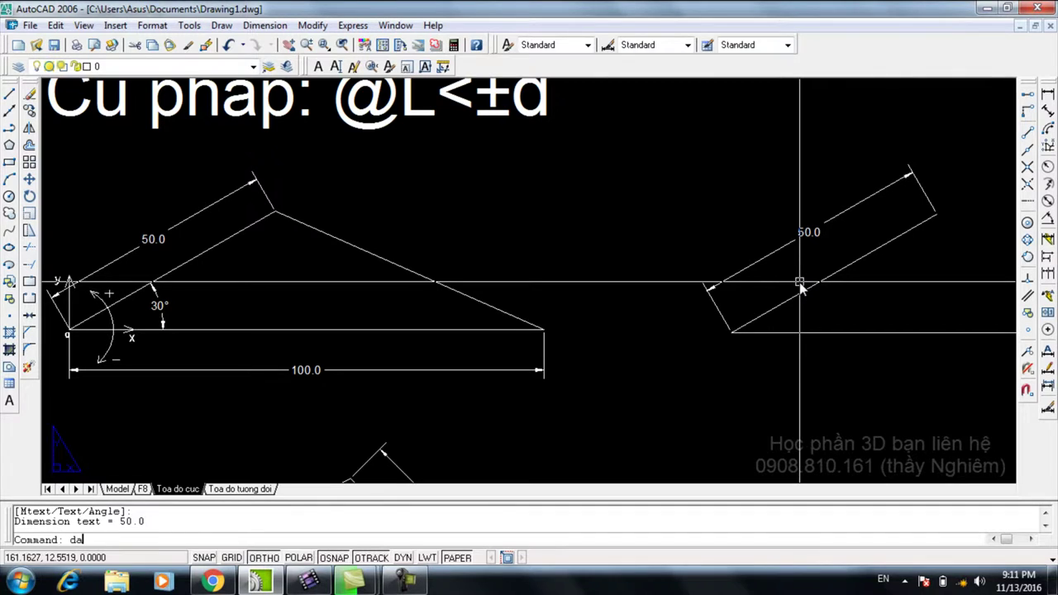
Add a 30° angular dimension between the sloped line and the horizontal line.
{"action": "type", "text": "n"}
{"action": "key", "text": "Return"}
{"action": "left_click", "coordinate": [803, 292]}
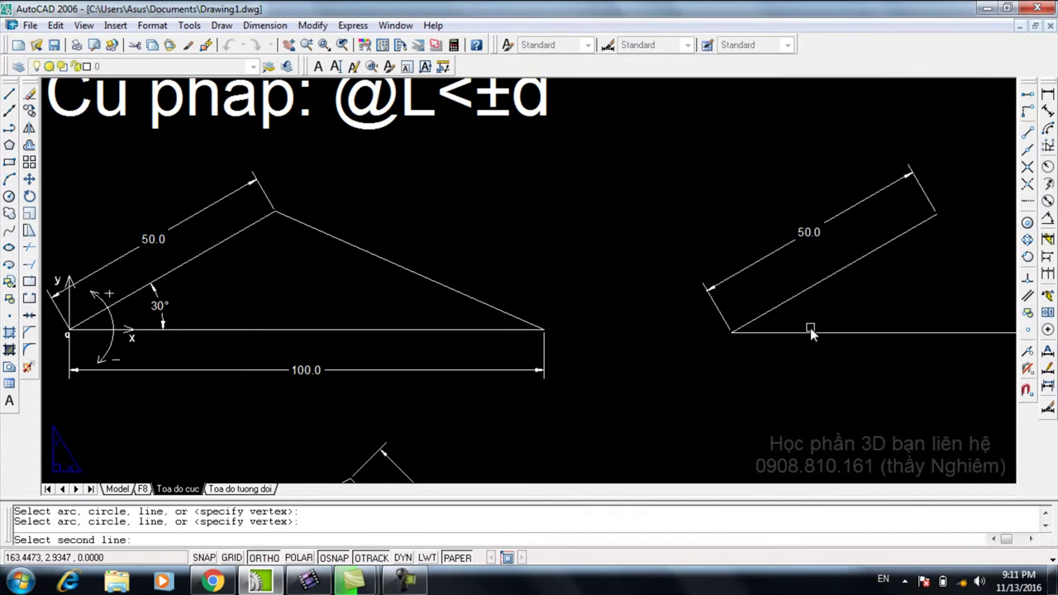
{"action": "left_click", "coordinate": [806, 331]}
{"action": "left_click", "coordinate": [841, 312]}
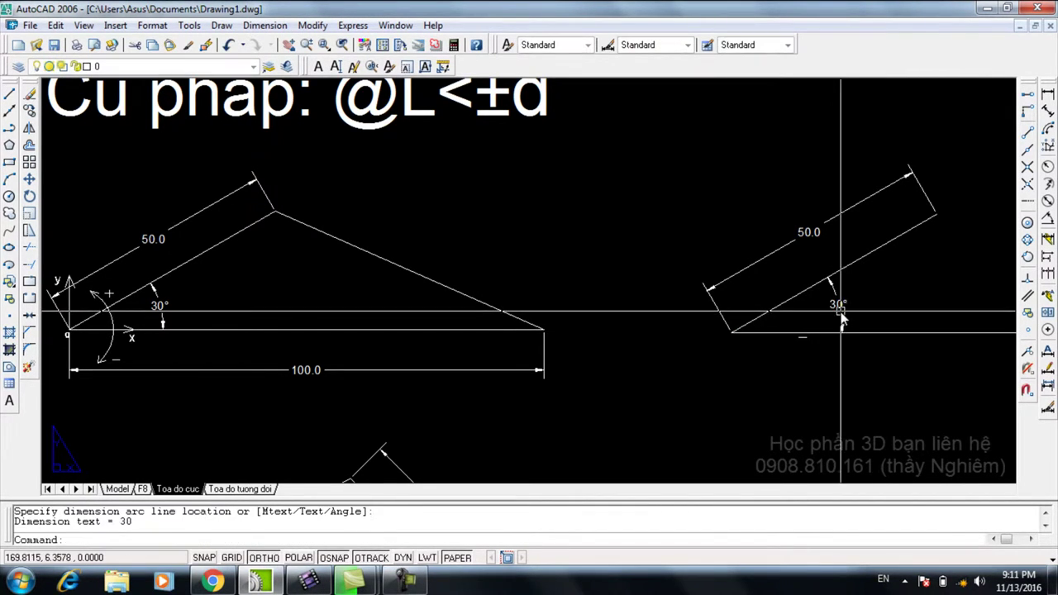
{"action": "scroll", "coordinate": [744, 298], "scroll_direction": "down", "scroll_amount": 5}
{"action": "scroll", "coordinate": [471, 281], "scroll_direction": "up", "scroll_amount": 3}
{"action": "scroll", "coordinate": [476, 296], "scroll_direction": "down", "scroll_amount": 1}
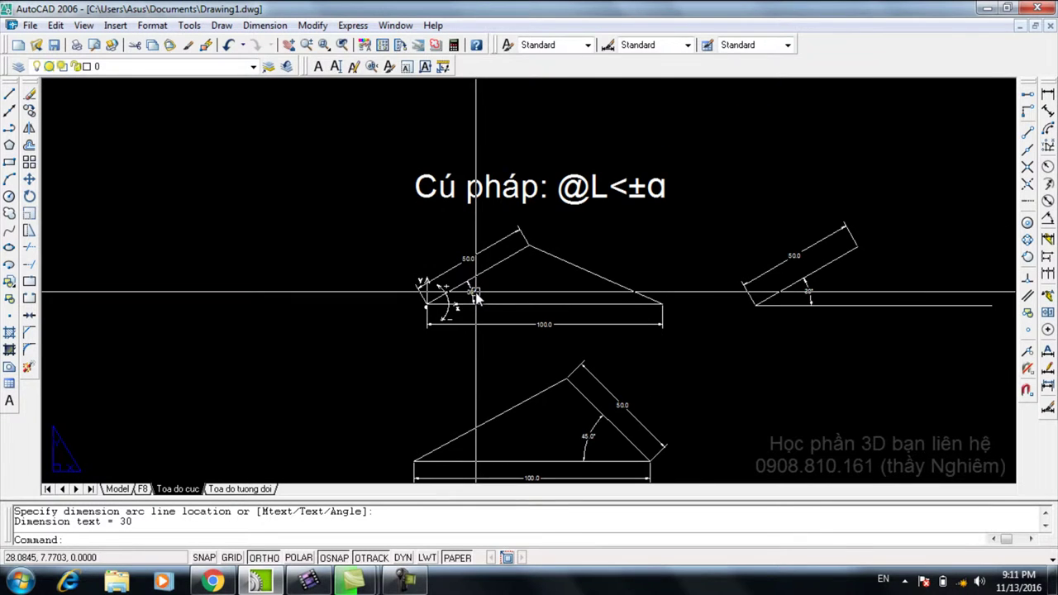
{"action": "scroll", "coordinate": [945, 311], "scroll_direction": "up", "scroll_amount": 3}
Draw a line from the 30° line's top end to the base line's right end.
{"action": "type", "text": "l"}
{"action": "key", "text": "Return"}
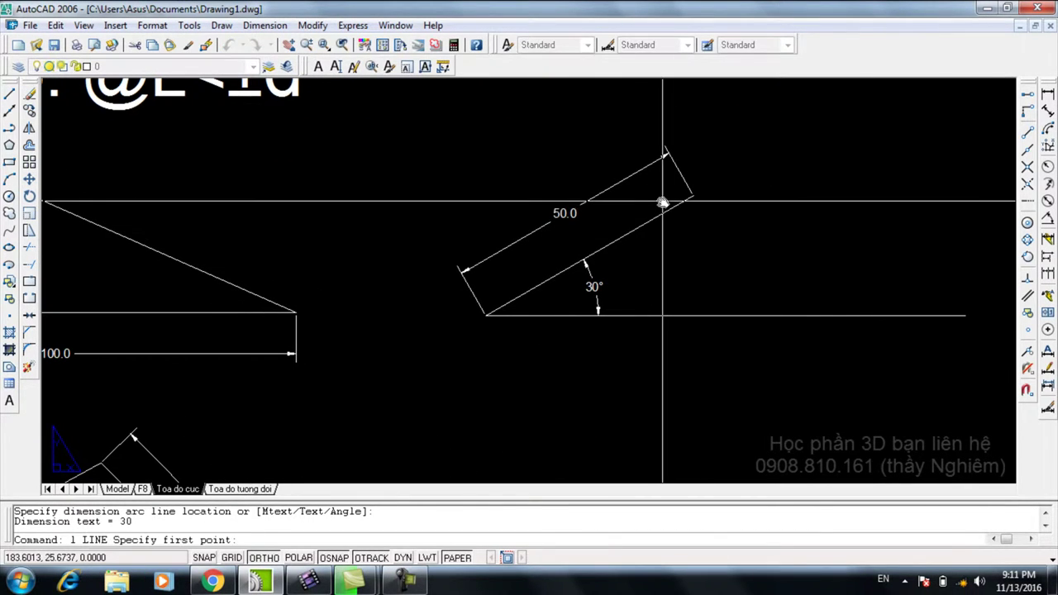
{"action": "left_click", "coordinate": [690, 199]}
{"action": "left_click", "coordinate": [964, 314]}
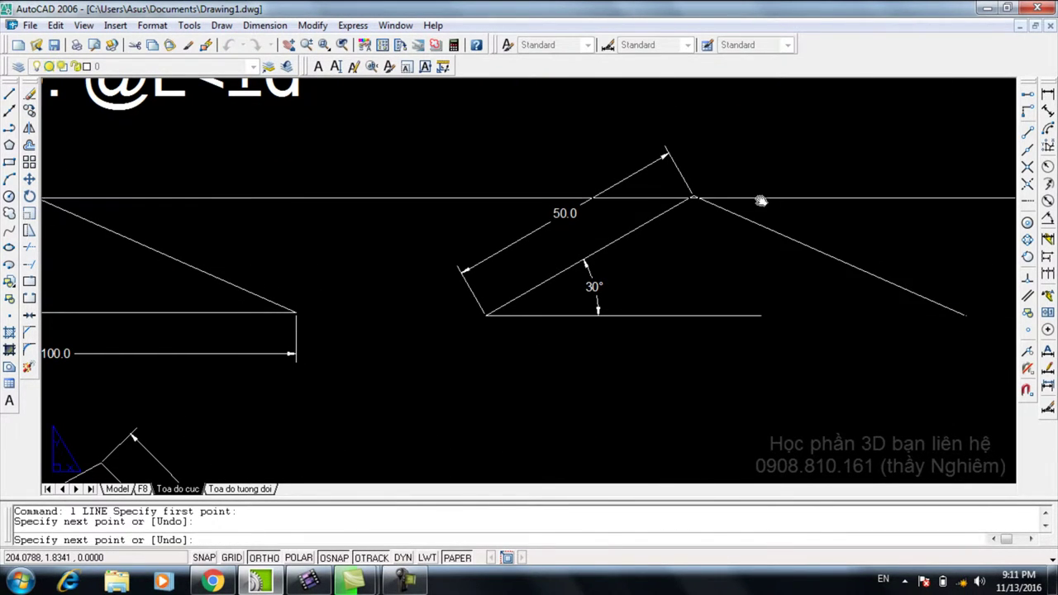
{"action": "key", "text": "Return"}
{"action": "scroll", "coordinate": [761, 201], "scroll_direction": "down", "scroll_amount": 3}
{"action": "scroll", "coordinate": [470, 234], "scroll_direction": "up", "scroll_amount": 1}
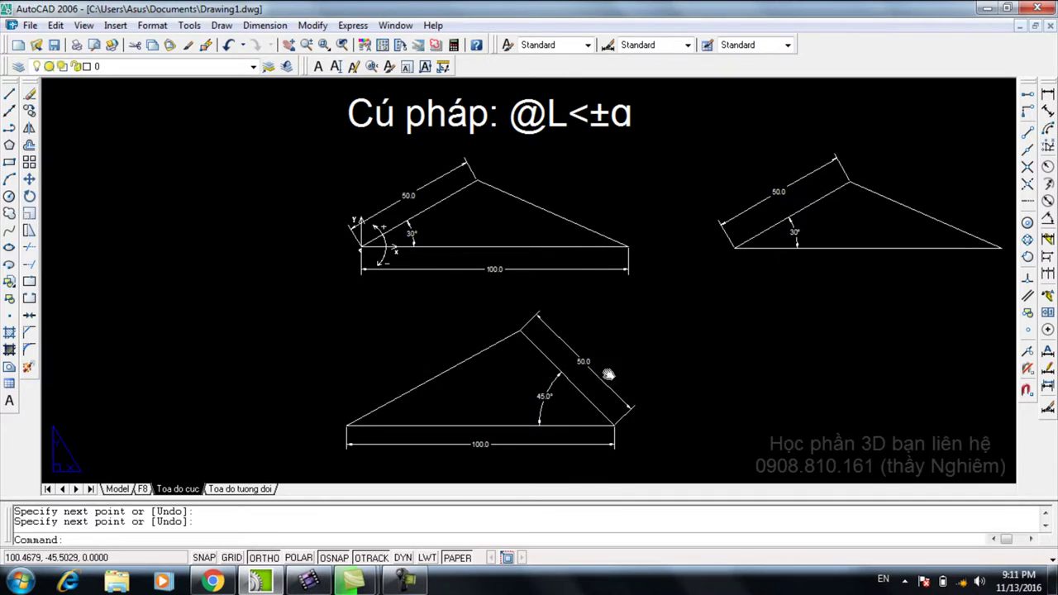
{"action": "middle_click_drag", "start_coordinate": [608, 375], "coordinate": [586, 335]}
{"action": "scroll", "coordinate": [589, 347], "scroll_direction": "up", "scroll_amount": 2}
Draw a 100-unit horizontal line to the right of the lower 45° triangle.
{"action": "type", "text": "l"}
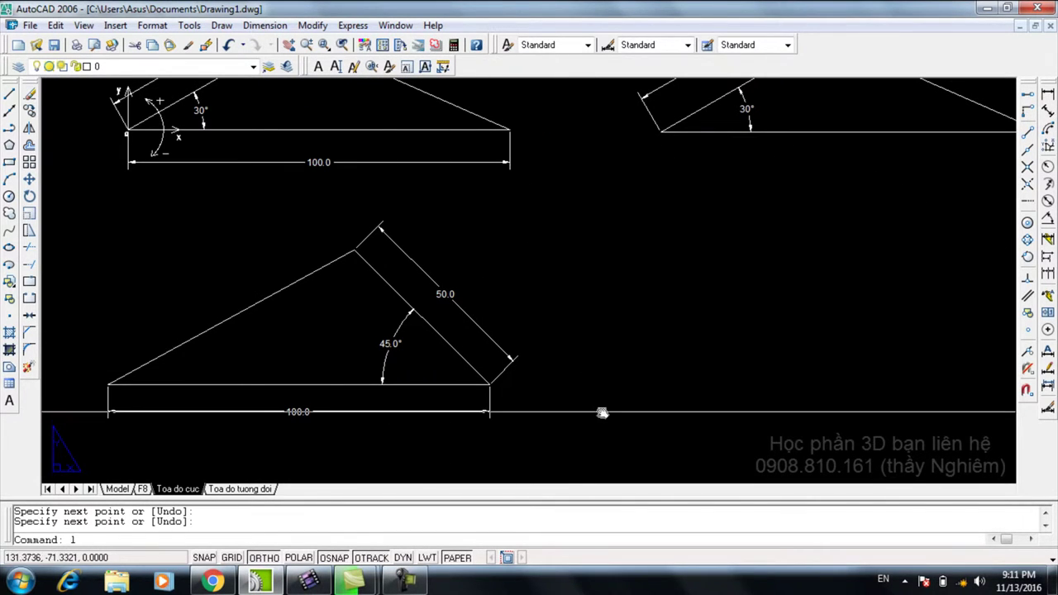
{"action": "key", "text": "Return"}
{"action": "left_click", "coordinate": [612, 385]}
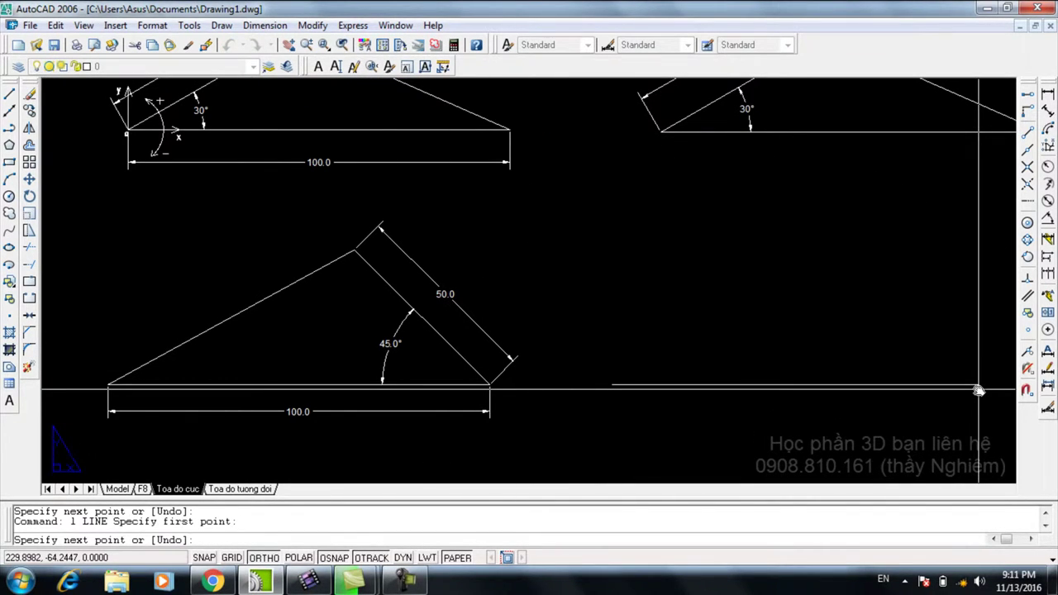
{"action": "type", "text": "100"}
{"action": "key", "text": "Return"}
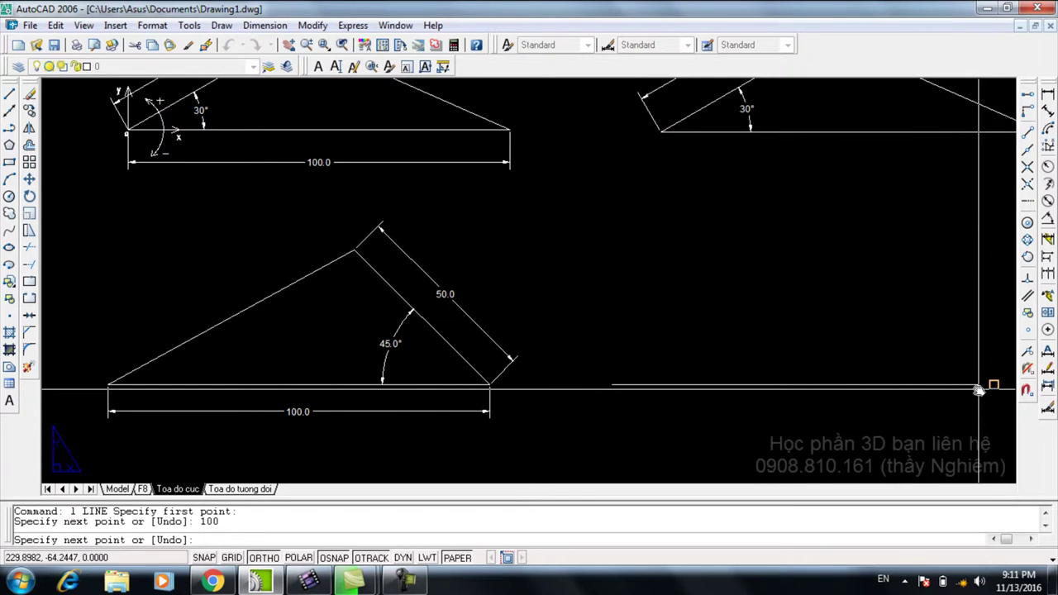
{"action": "scroll", "coordinate": [768, 336], "scroll_direction": "down", "scroll_amount": 1}
{"action": "scroll", "coordinate": [768, 314], "scroll_direction": "down", "scroll_amount": 3}
{"action": "key", "text": "Return"}
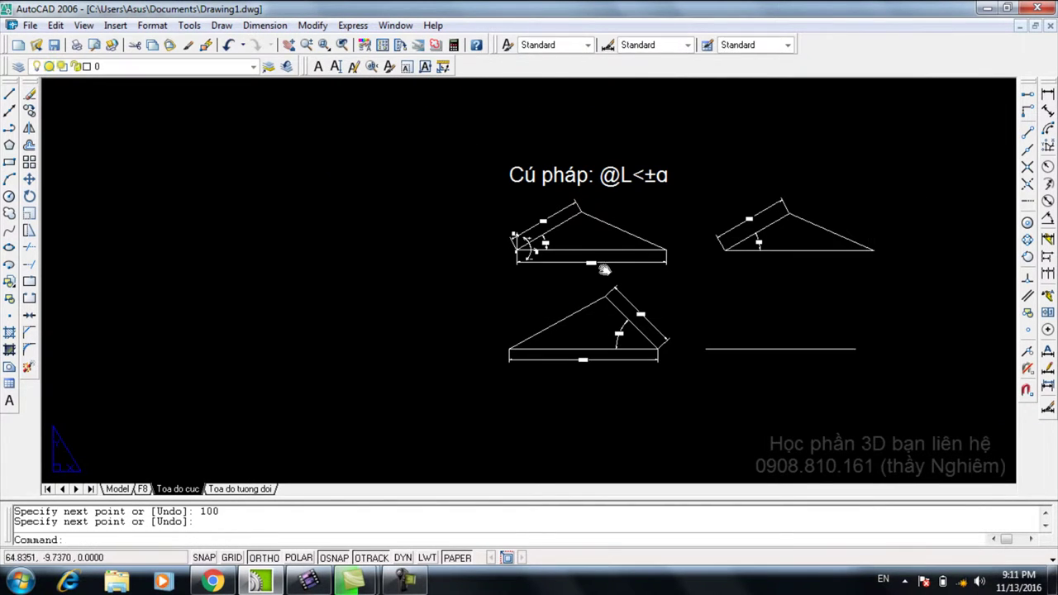
{"action": "scroll", "coordinate": [604, 269], "scroll_direction": "up", "scroll_amount": 3}
Move the axis-and-angle diagram to the lower triangle's corner.
{"action": "type", "text": "m"}
{"action": "key", "text": "Return"}
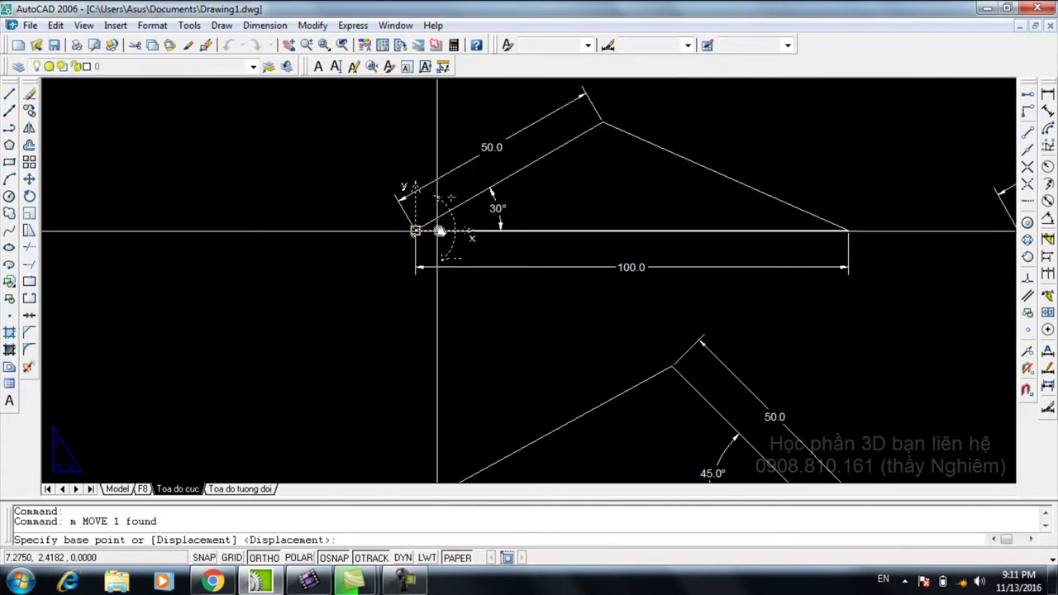
{"action": "left_click", "coordinate": [439, 231]}
{"action": "scroll", "coordinate": [437, 172], "scroll_direction": "down", "scroll_amount": 2}
{"action": "scroll", "coordinate": [604, 365], "scroll_direction": "up", "scroll_amount": 4}
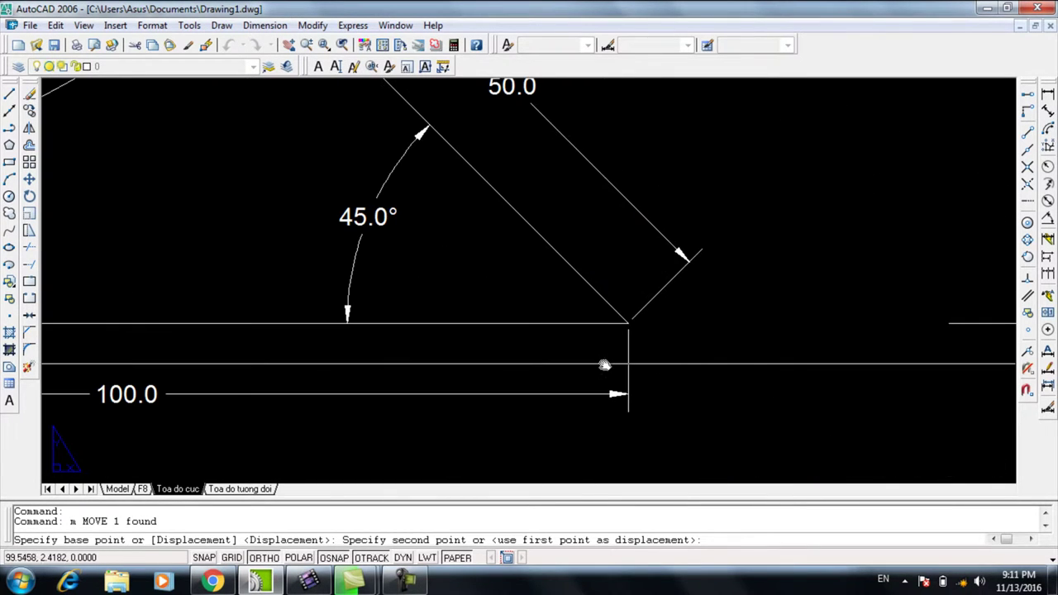
{"action": "left_click", "coordinate": [608, 324]}
{"action": "scroll", "coordinate": [618, 326], "scroll_direction": "down", "scroll_amount": 2}
{"action": "scroll", "coordinate": [714, 281], "scroll_direction": "up", "scroll_amount": 3}
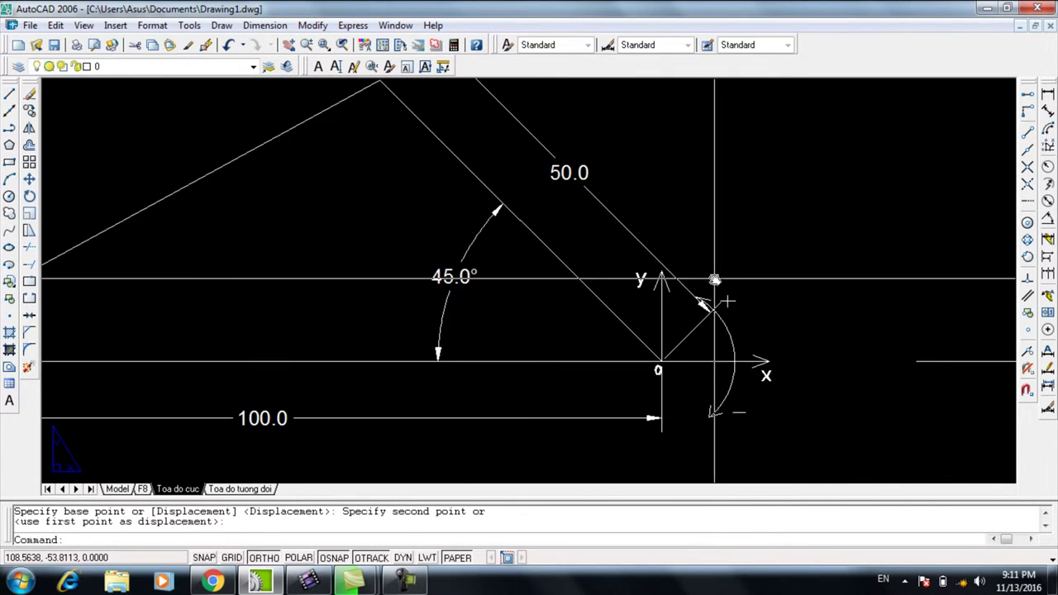
{"action": "scroll", "coordinate": [779, 281], "scroll_direction": "down", "scroll_amount": 2}
{"action": "scroll", "coordinate": [749, 331], "scroll_direction": "up", "scroll_amount": 3}
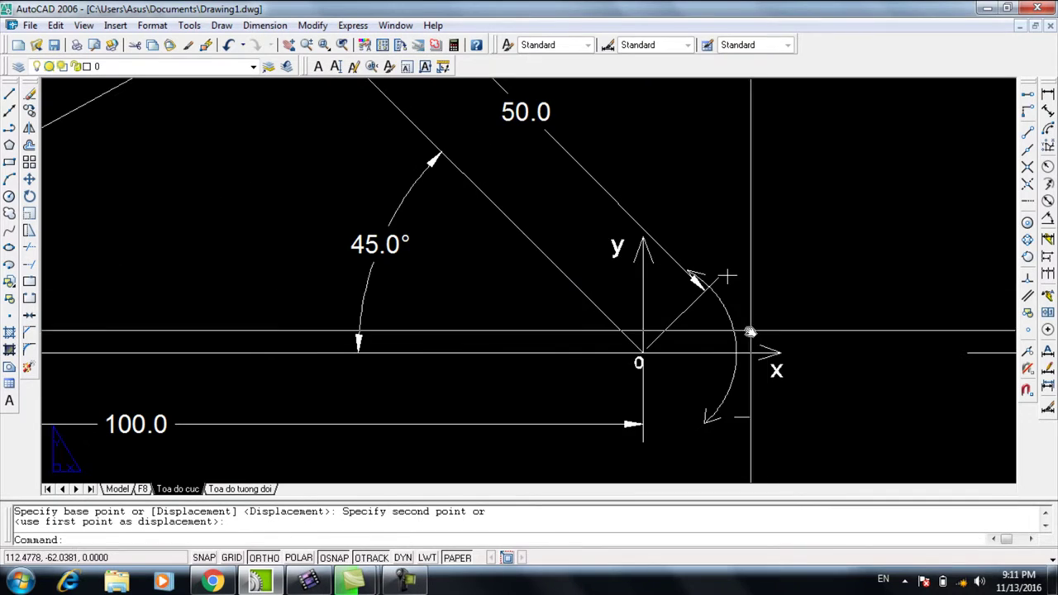
Select the axis arrows and arc, then the 45° triangle's right and long sides.
{"action": "left_click", "coordinate": [733, 355]}
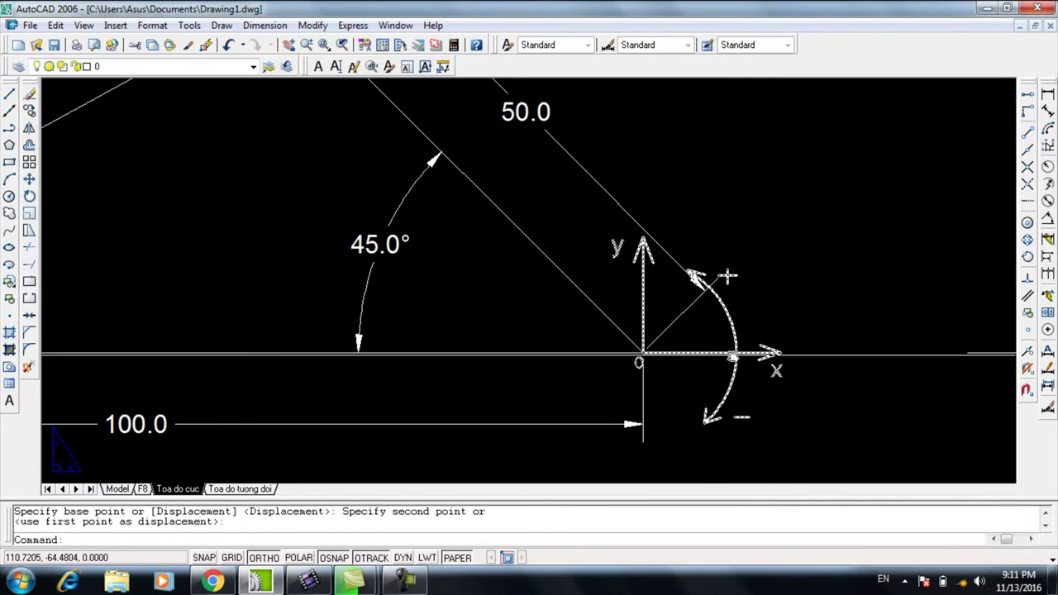
{"action": "key", "text": "Escape"}
{"action": "left_click", "coordinate": [543, 248]}
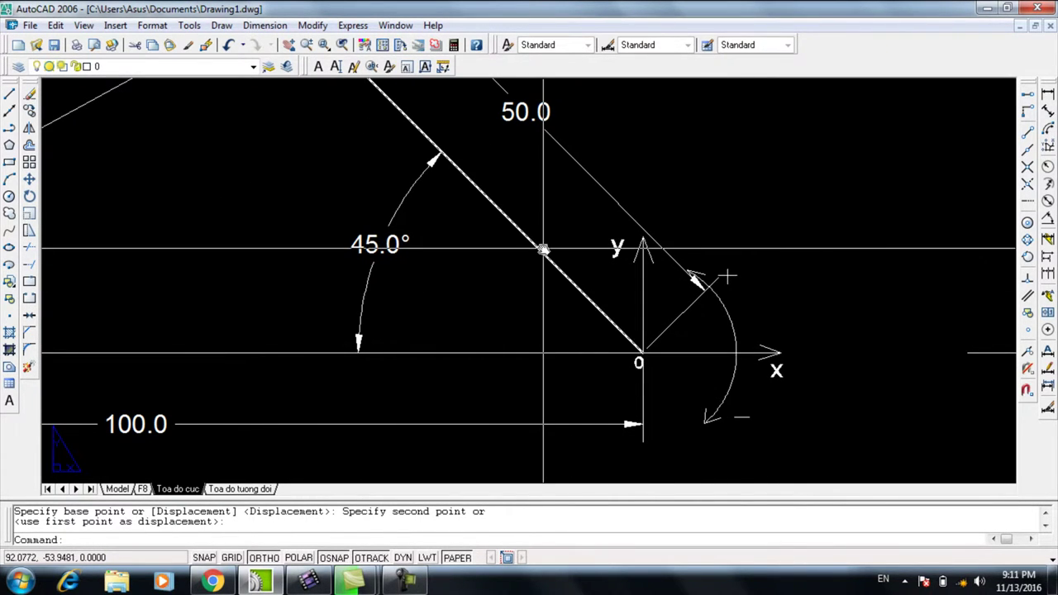
{"action": "scroll", "coordinate": [543, 248], "scroll_direction": "down", "scroll_amount": 3}
{"action": "scroll", "coordinate": [543, 246], "scroll_direction": "up", "scroll_amount": 1}
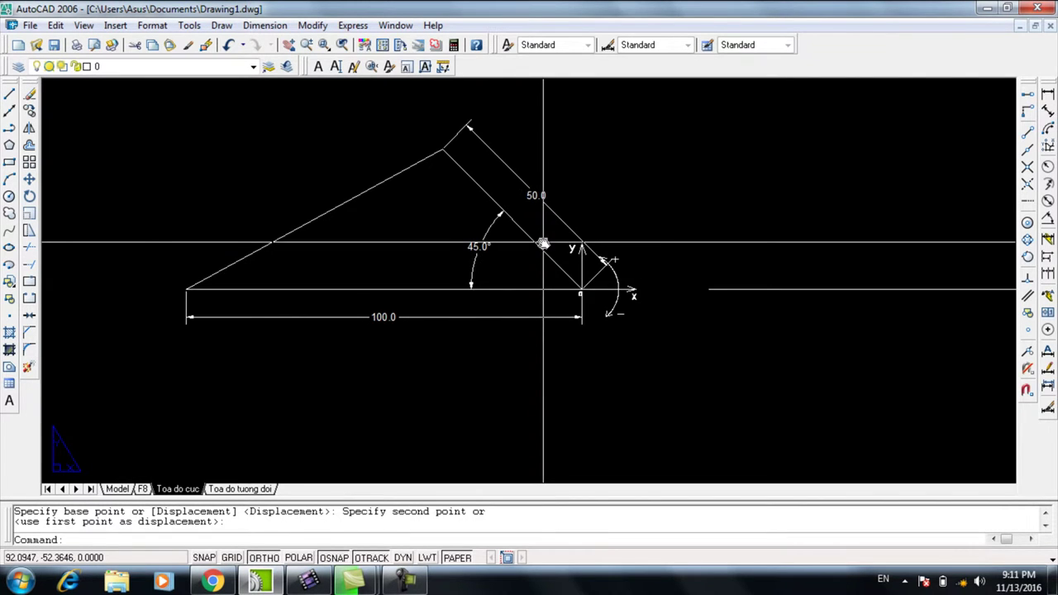
{"action": "scroll", "coordinate": [543, 244], "scroll_direction": "up", "scroll_amount": 2}
{"action": "scroll", "coordinate": [543, 238], "scroll_direction": "up", "scroll_amount": 1}
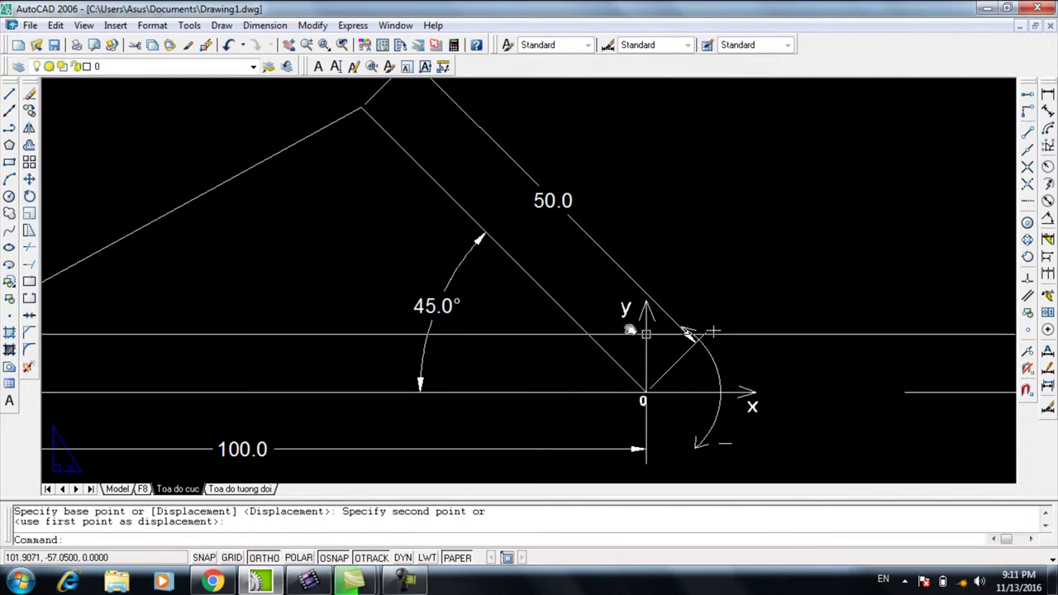
{"action": "left_click", "coordinate": [721, 381]}
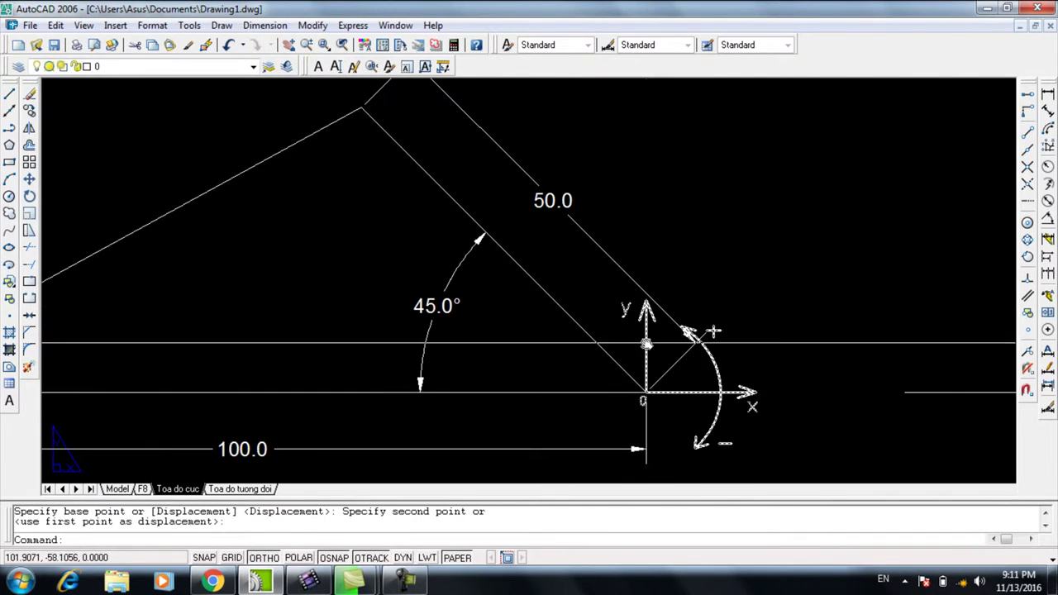
{"action": "key", "text": "Escape"}
{"action": "left_click", "coordinate": [557, 303]}
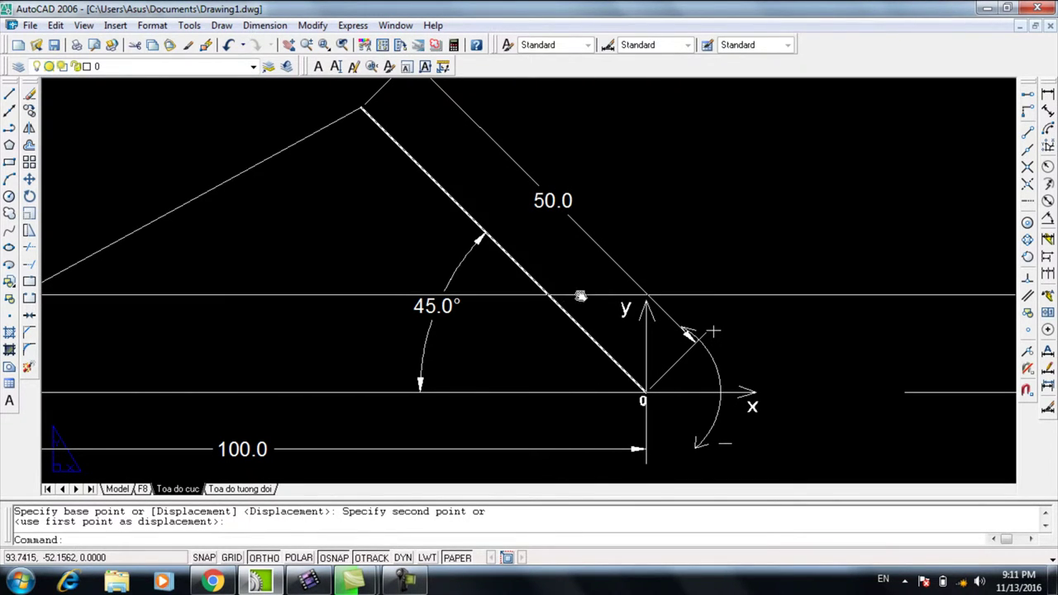
{"action": "scroll", "coordinate": [543, 279], "scroll_direction": "down", "scroll_amount": 2}
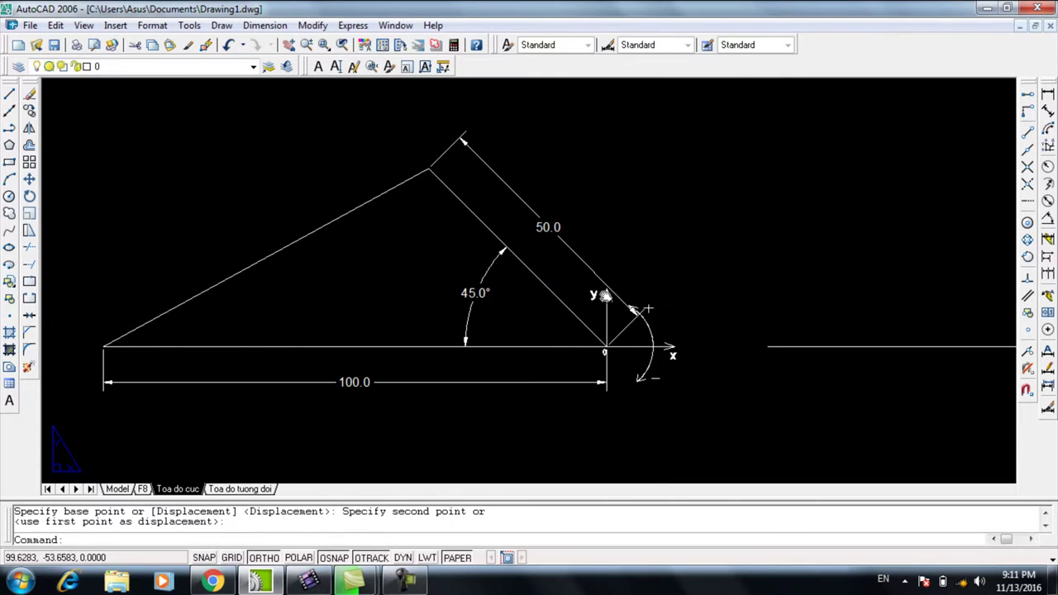
{"action": "scroll", "coordinate": [605, 296], "scroll_direction": "down", "scroll_amount": 2}
{"action": "type", "text": "l"}
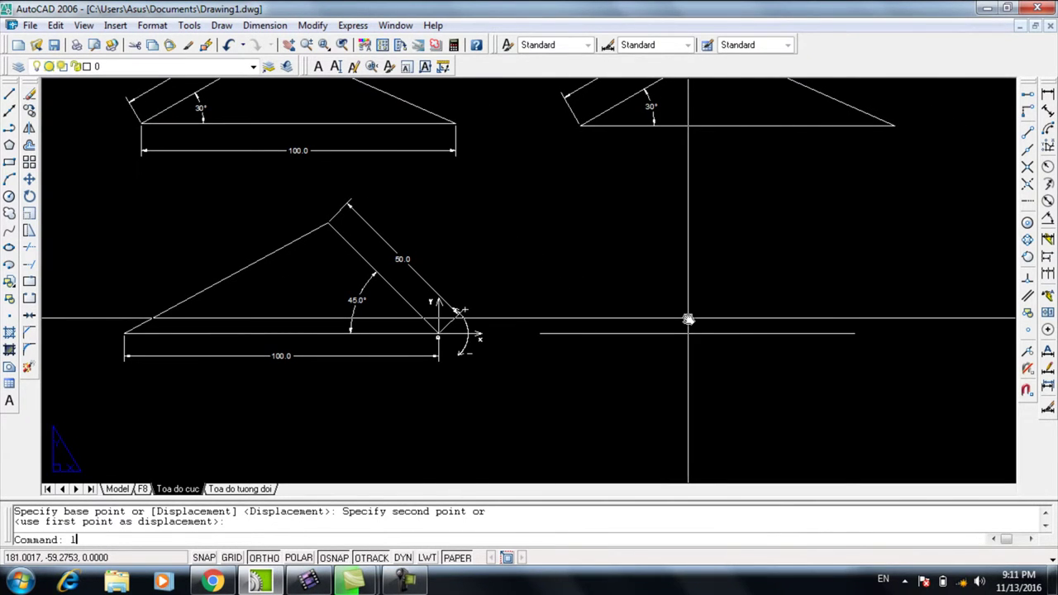
{"action": "key", "text": "Return"}
{"action": "left_click", "coordinate": [852, 333]}
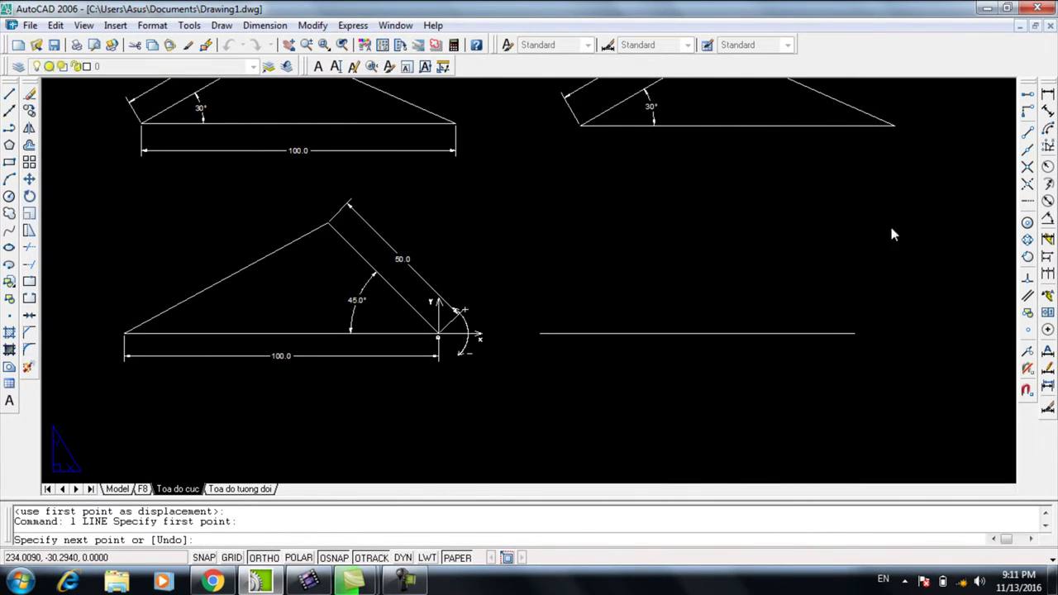
{"action": "key", "text": "F8"}
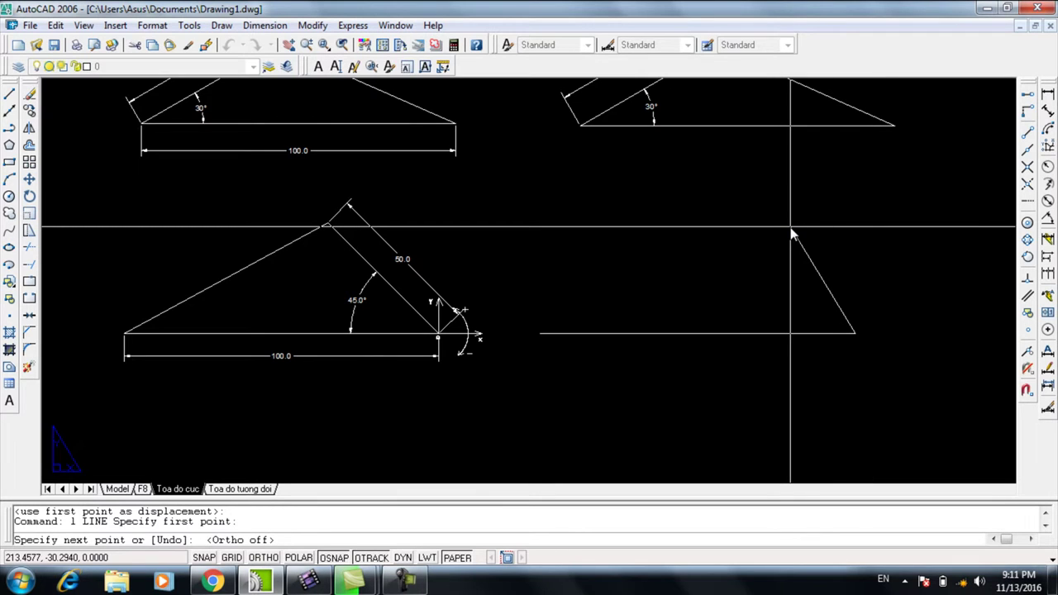
{"action": "type", "text": "@50<135"}
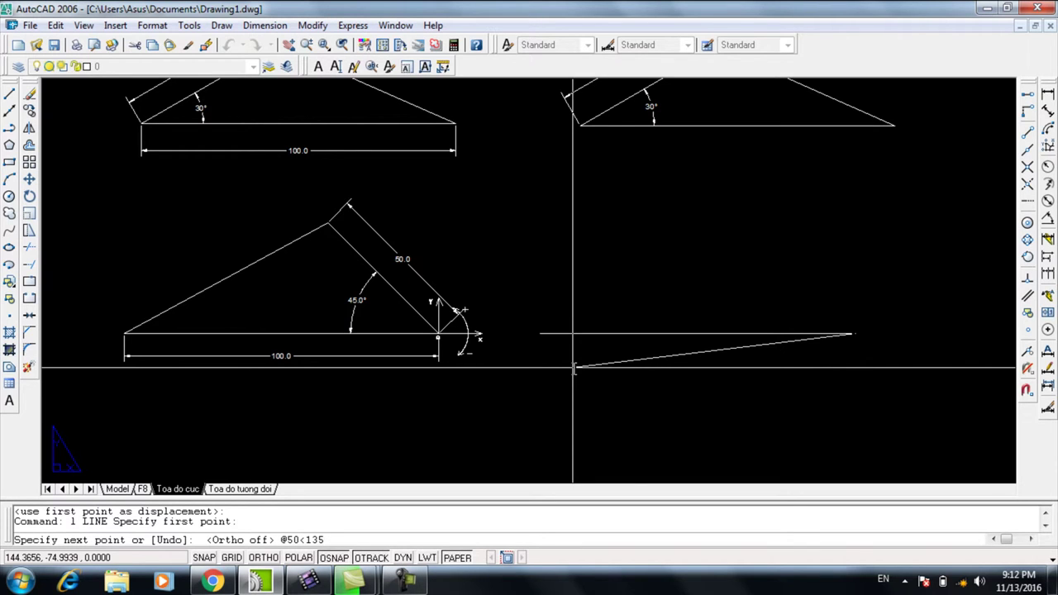
{"action": "key", "text": "Return"}
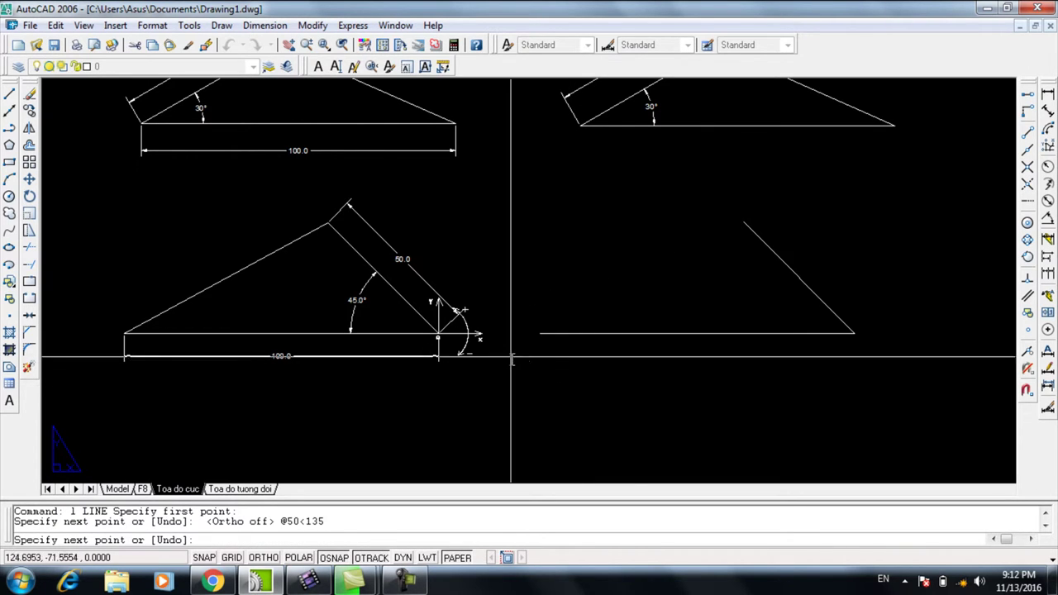
{"action": "left_click", "coordinate": [539, 335]}
{"action": "key", "text": "Return"}
{"action": "scroll", "coordinate": [548, 302], "scroll_direction": "down", "scroll_amount": 3}
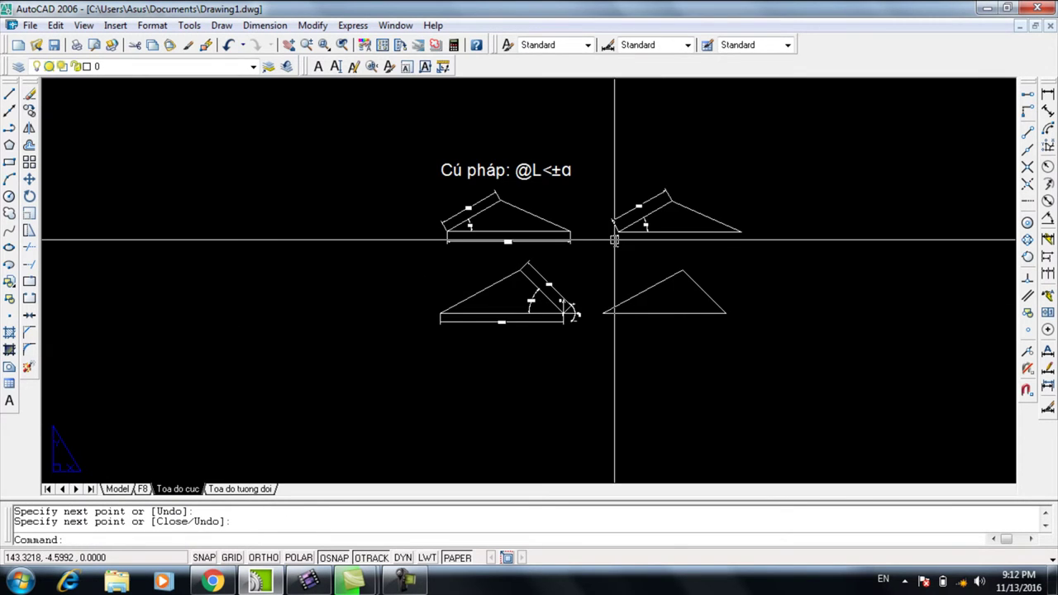
{"action": "scroll", "coordinate": [616, 235], "scroll_direction": "up", "scroll_amount": 2}
{"action": "scroll", "coordinate": [948, 361], "scroll_direction": "up", "scroll_amount": 1}
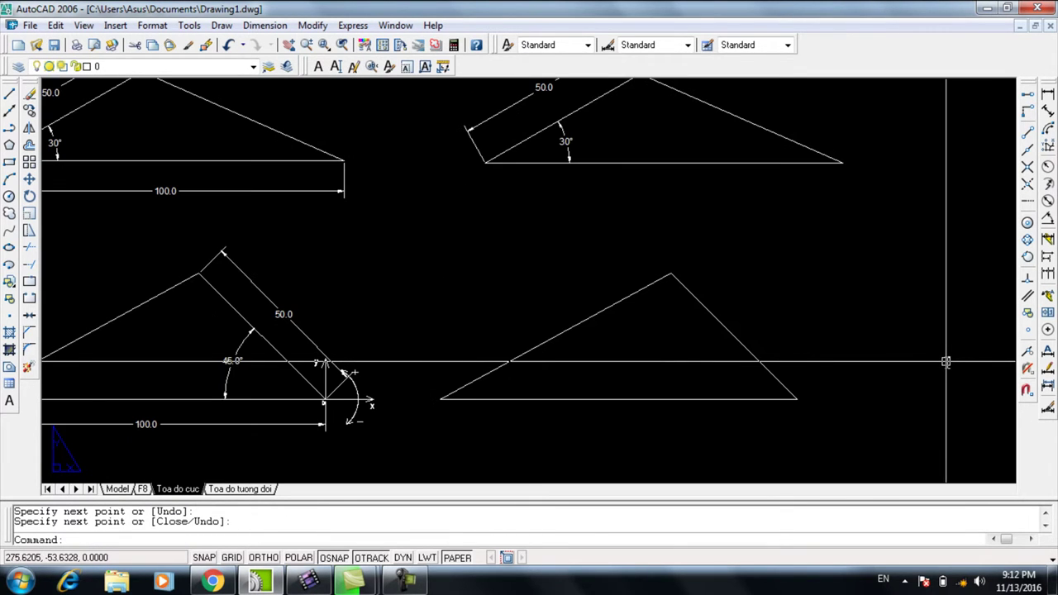
Add a 50.0 aligned dimension beside the new triangle's slanted side.
{"action": "type", "text": "l"}
{"action": "key", "text": "Return"}
{"action": "key", "text": "Return"}
{"action": "left_click", "coordinate": [704, 306]}
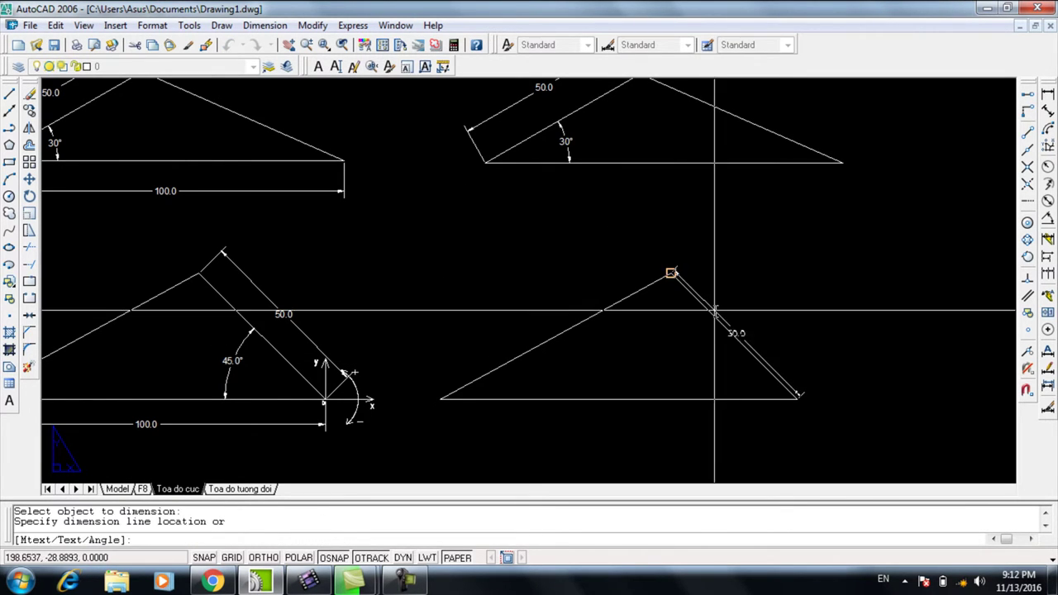
{"action": "left_click", "coordinate": [746, 295]}
{"action": "type", "text": "dan"}
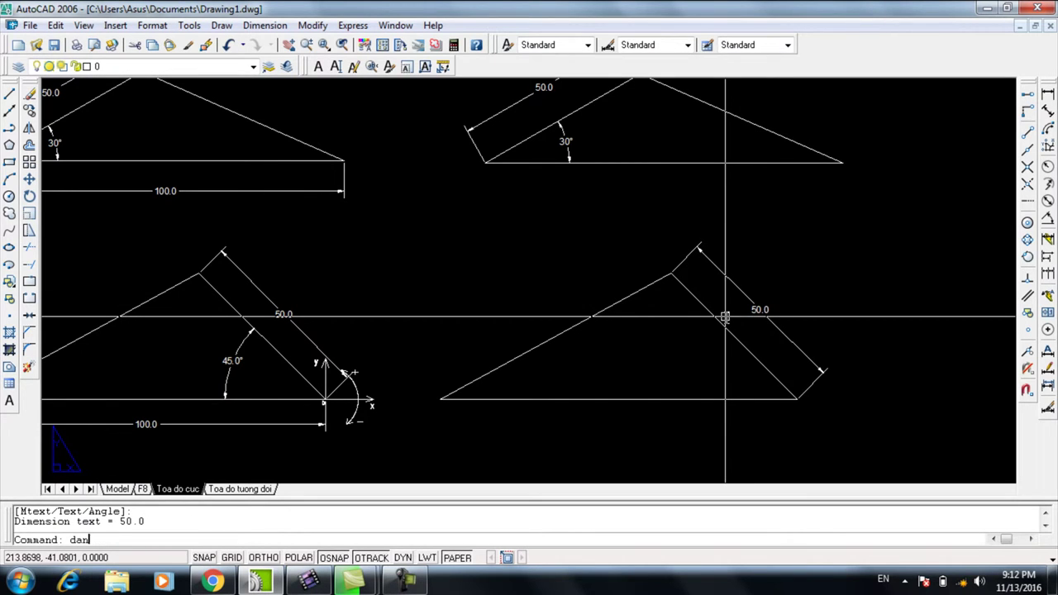
Add a 45° angular dimension between the base and the slanted side.
{"action": "key", "text": "Return"}
{"action": "left_click", "coordinate": [702, 303]}
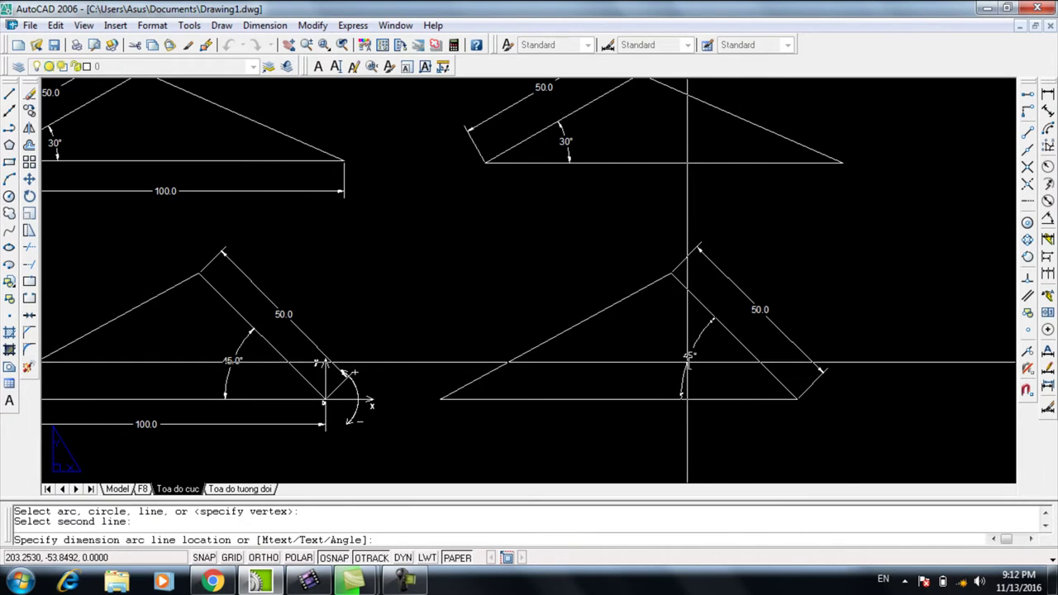
{"action": "left_click", "coordinate": [686, 335]}
{"action": "scroll", "coordinate": [699, 359], "scroll_direction": "up", "scroll_amount": 4}
{"action": "scroll", "coordinate": [686, 331], "scroll_direction": "down", "scroll_amount": 3}
{"action": "scroll", "coordinate": [676, 300], "scroll_direction": "down", "scroll_amount": 1}
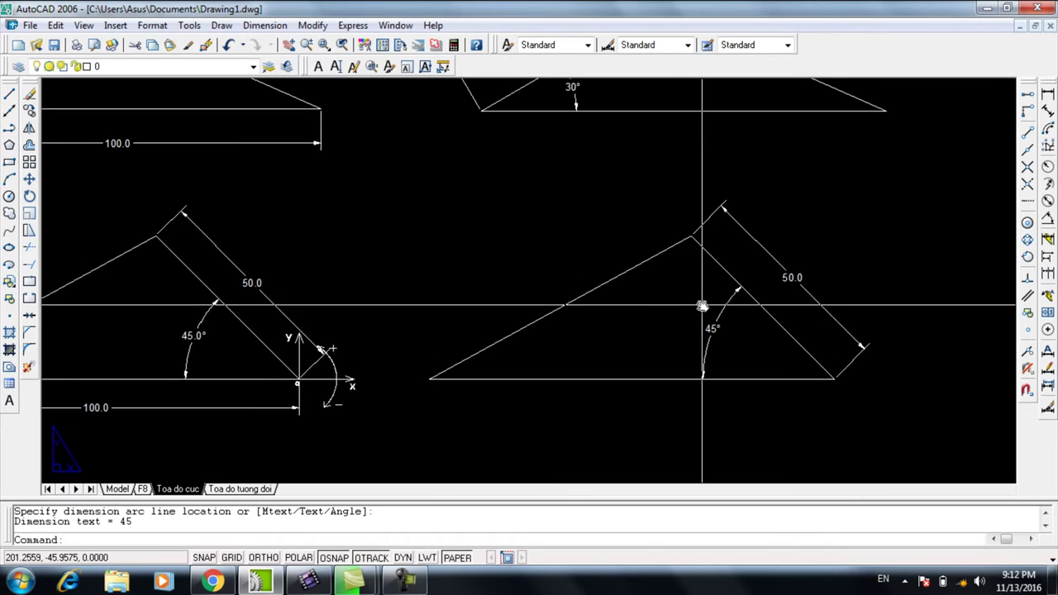
{"action": "scroll", "coordinate": [702, 305], "scroll_direction": "down", "scroll_amount": 4}
{"action": "scroll", "coordinate": [684, 291], "scroll_direction": "up", "scroll_amount": 3}
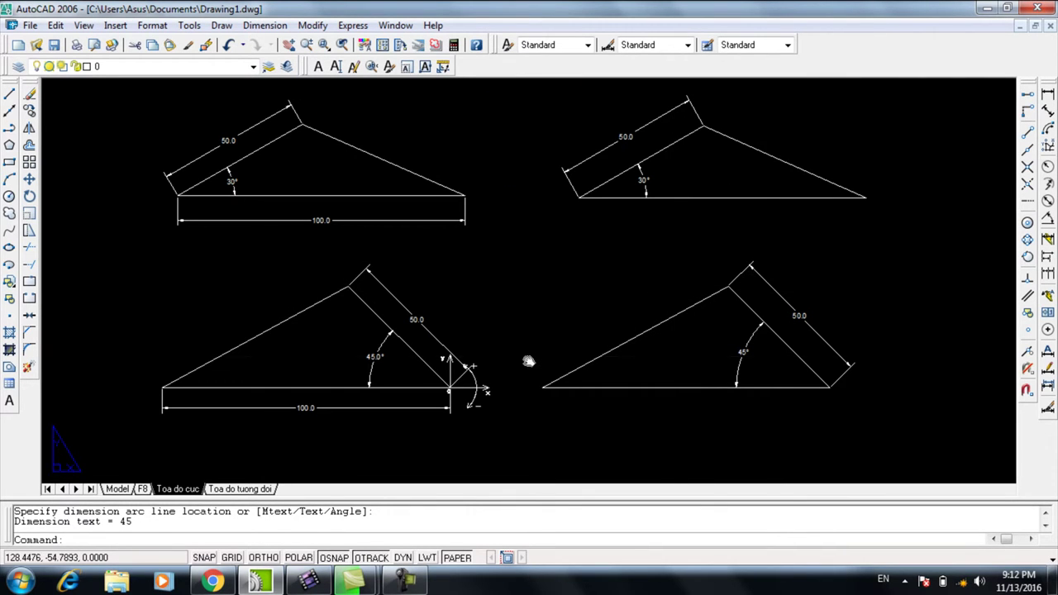
{"action": "scroll", "coordinate": [548, 339], "scroll_direction": "down", "scroll_amount": 3}
{"action": "scroll", "coordinate": [549, 291], "scroll_direction": "up", "scroll_amount": 2}
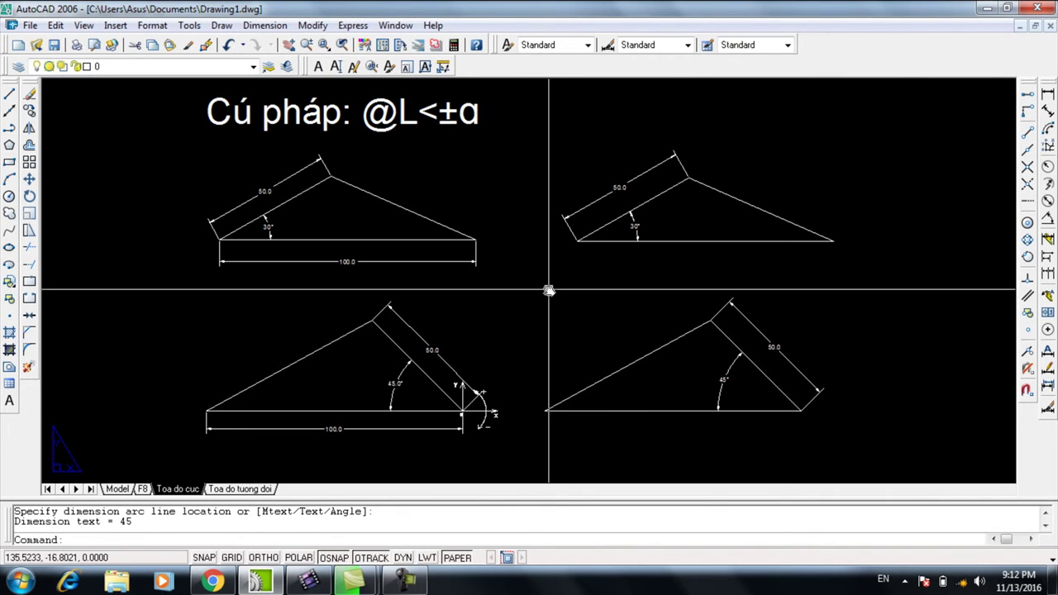
{"action": "middle_click_drag", "start_coordinate": [549, 290], "coordinate": [542, 301]}
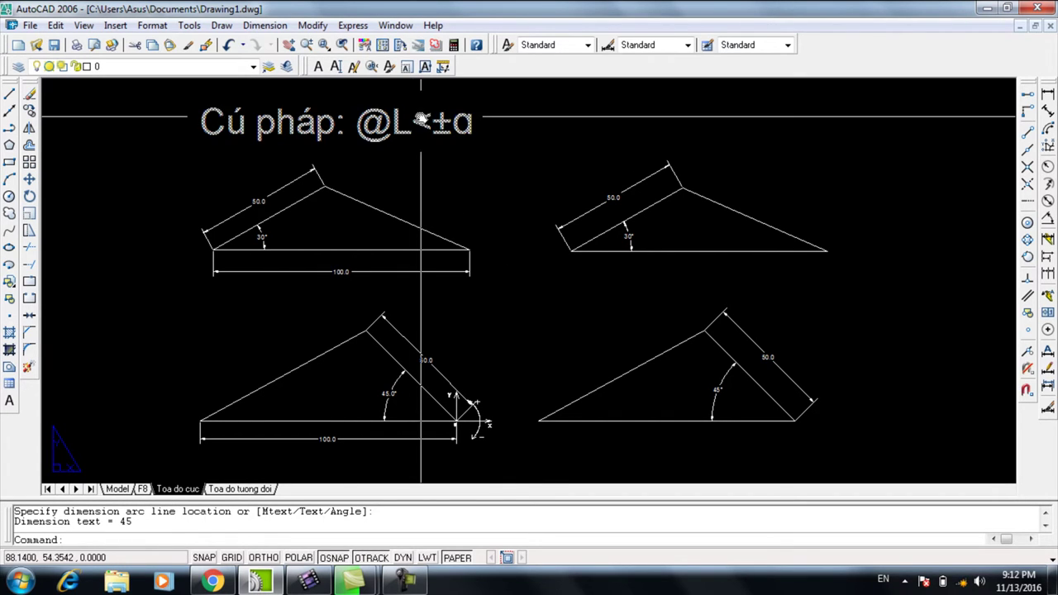
{"action": "scroll", "coordinate": [463, 434], "scroll_direction": "up", "scroll_amount": 4}
{"action": "scroll", "coordinate": [461, 429], "scroll_direction": "up", "scroll_amount": 3}
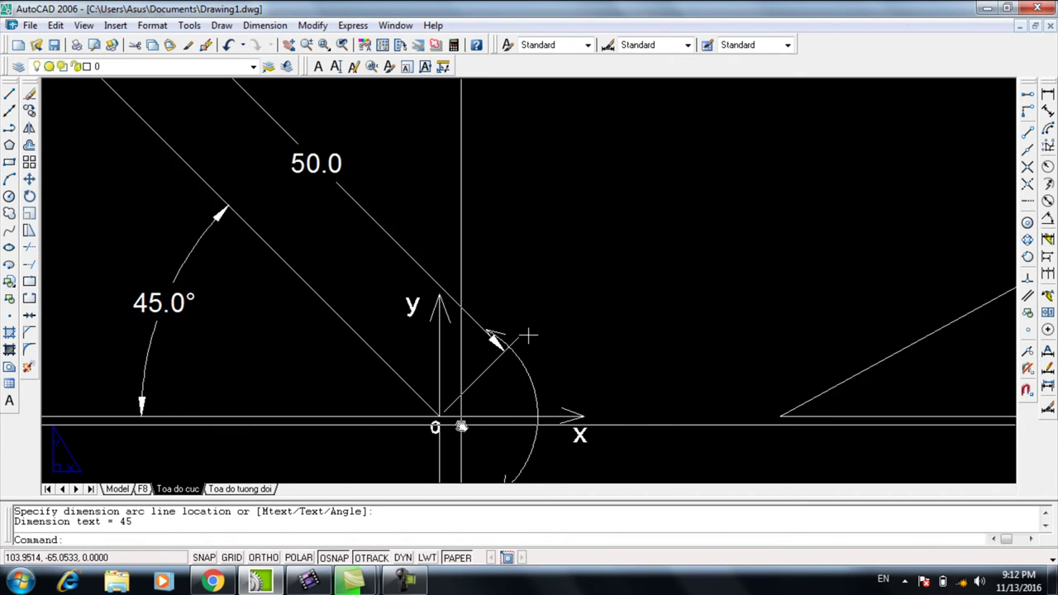
{"action": "scroll", "coordinate": [488, 356], "scroll_direction": "down", "scroll_amount": 4}
{"action": "scroll", "coordinate": [570, 314], "scroll_direction": "down", "scroll_amount": 3}
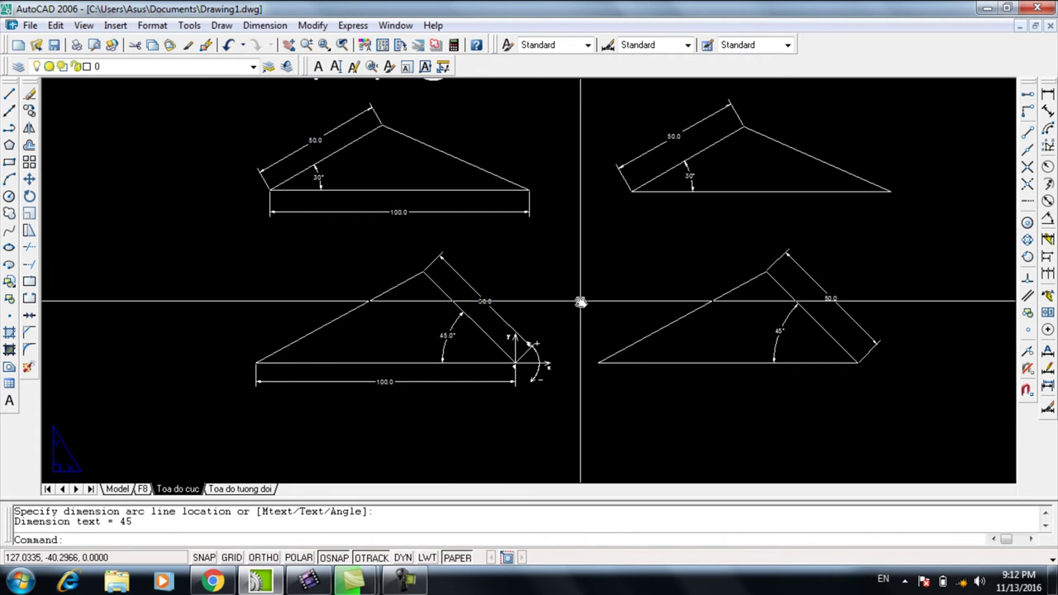
{"action": "scroll", "coordinate": [537, 351], "scroll_direction": "up", "scroll_amount": 3}
{"action": "scroll", "coordinate": [496, 372], "scroll_direction": "down", "scroll_amount": 3}
{"action": "scroll", "coordinate": [504, 331], "scroll_direction": "down", "scroll_amount": 2}
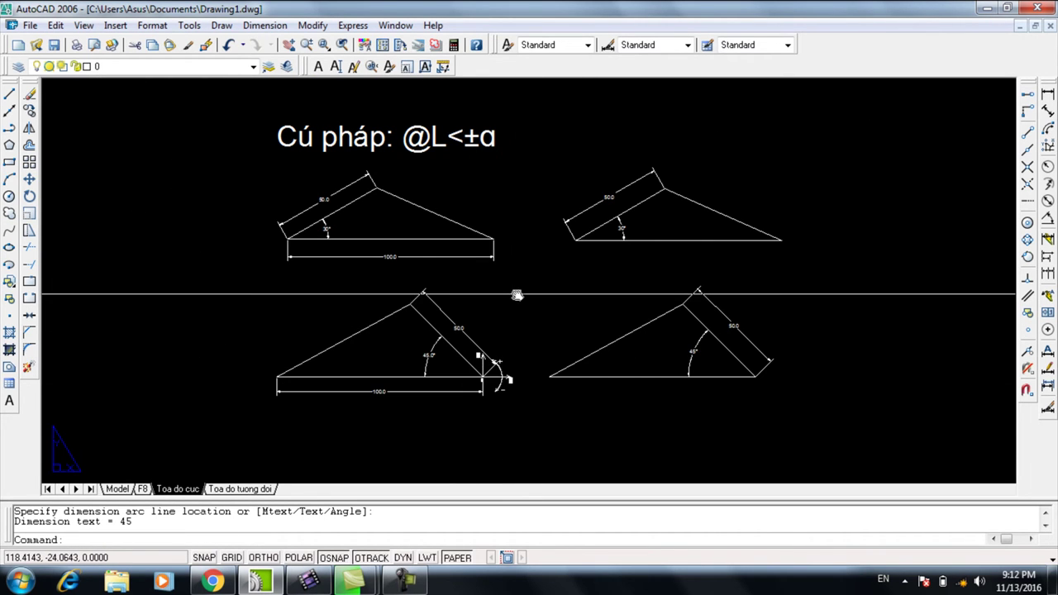
{"action": "middle_click_drag", "start_coordinate": [515, 295], "coordinate": [515, 319]}
{"action": "scroll", "coordinate": [521, 331], "scroll_direction": "down", "scroll_amount": 1}
{"action": "scroll", "coordinate": [541, 333], "scroll_direction": "up", "scroll_amount": 2}
{"action": "scroll", "coordinate": [550, 310], "scroll_direction": "down", "scroll_amount": 2}
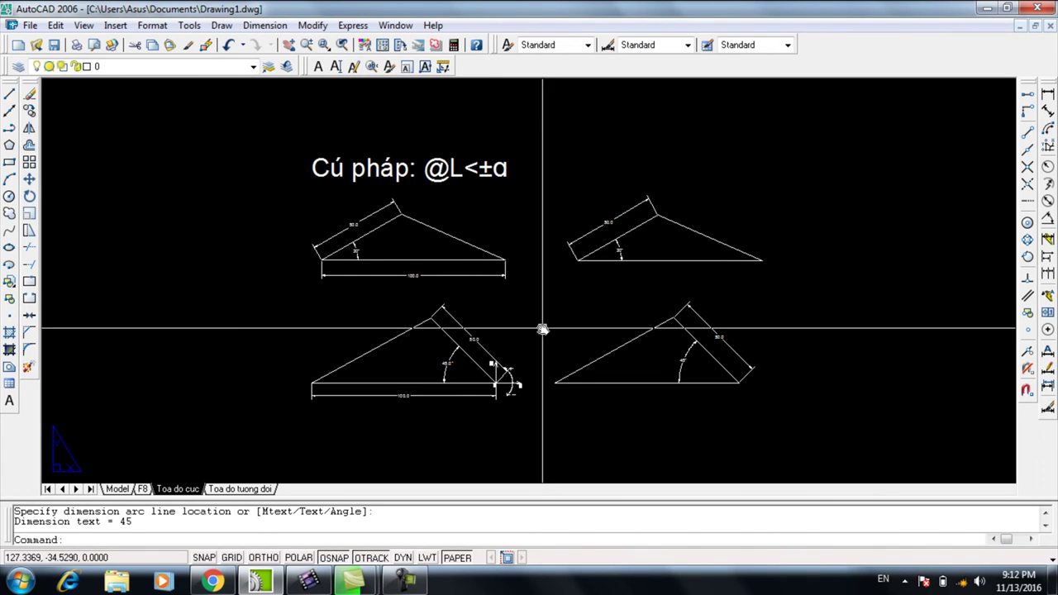
{"action": "middle_click_drag", "start_coordinate": [545, 328], "coordinate": [543, 369]}
{"action": "scroll", "coordinate": [551, 386], "scroll_direction": "up", "scroll_amount": 1}
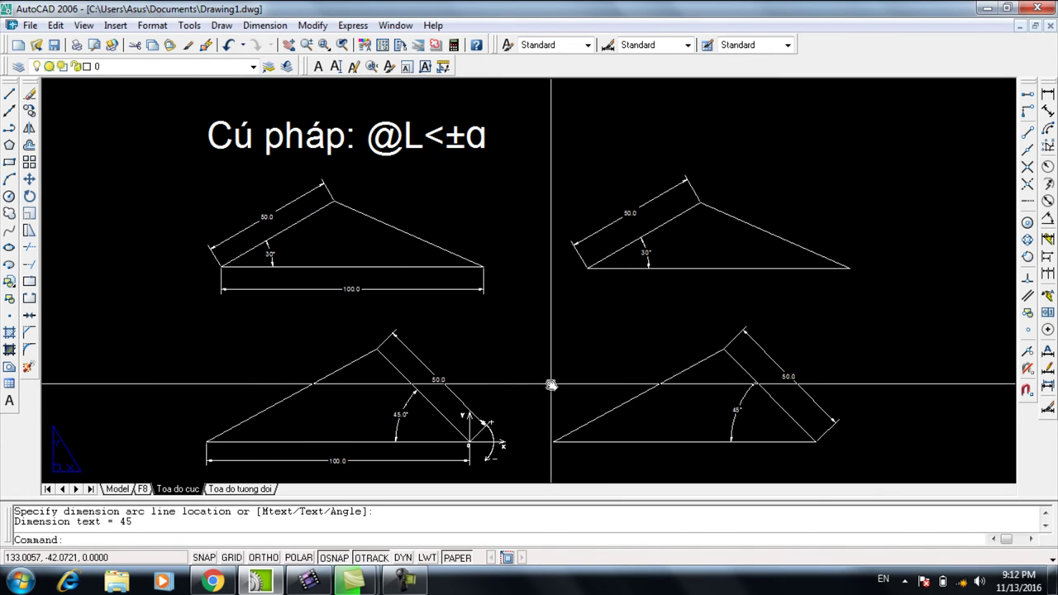